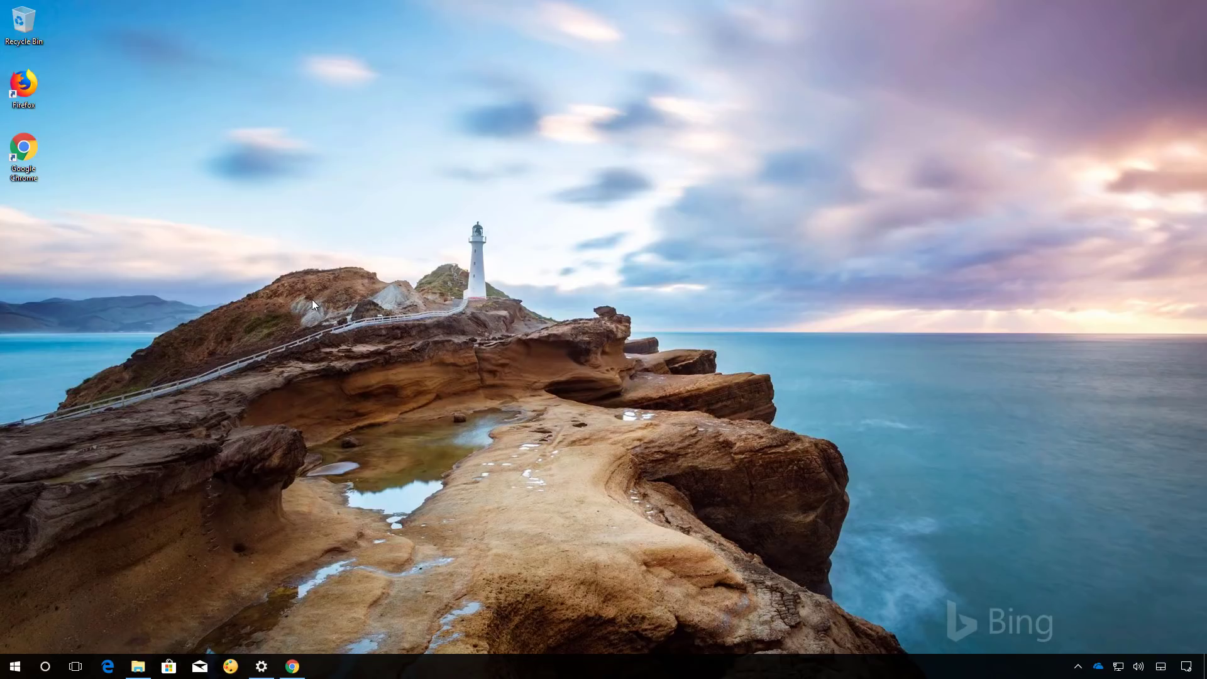
- Return to Chrome's Download Windows 10 page and download the Media Creation Tool executable
click(293, 667)
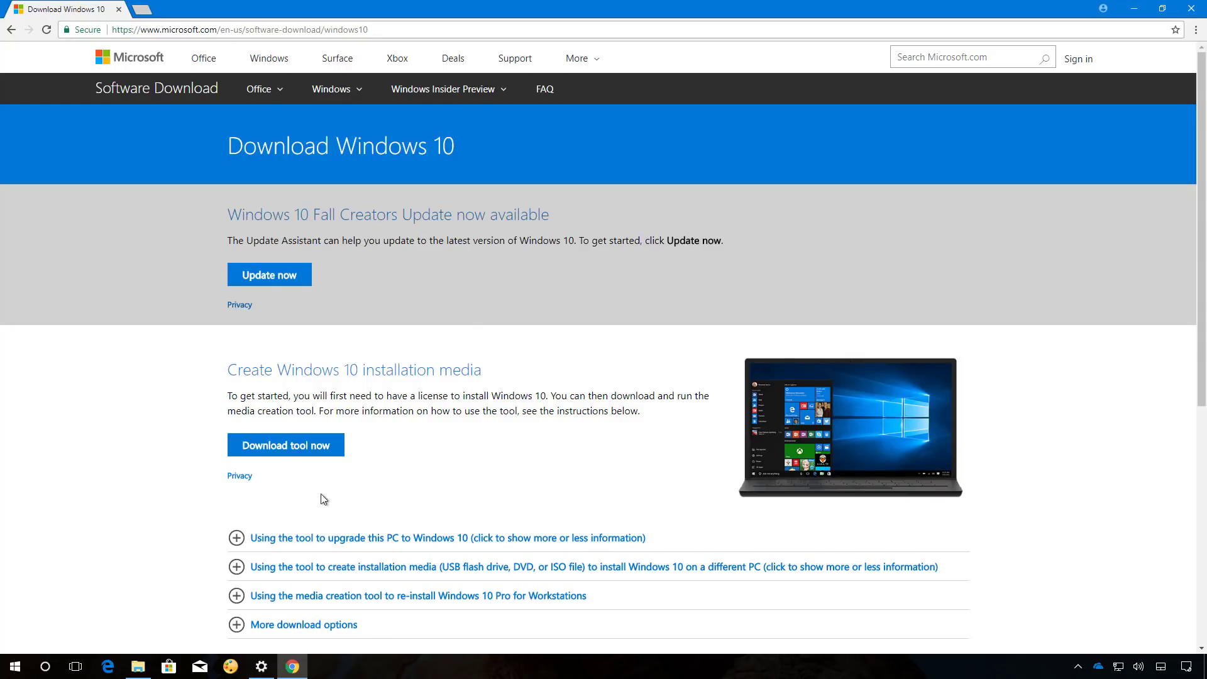
click(305, 461)
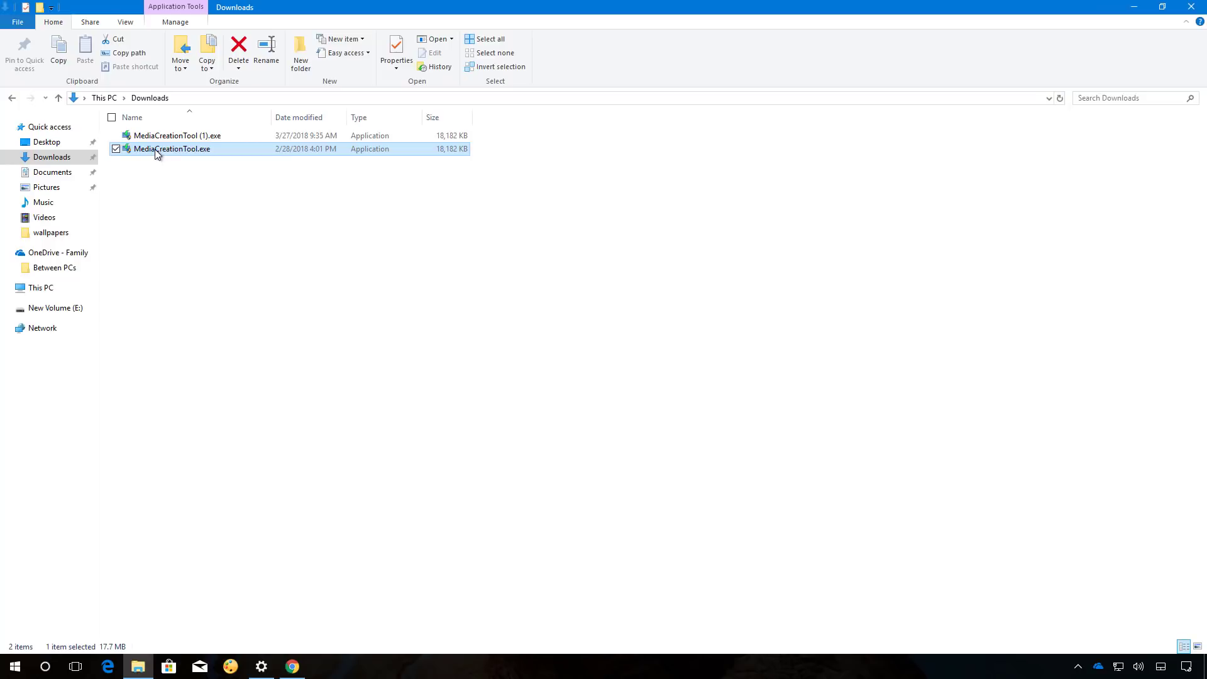
- Launch MediaCreationTool.exe, allow it, accept the license, and choose to create installation media
double_click(154, 149)
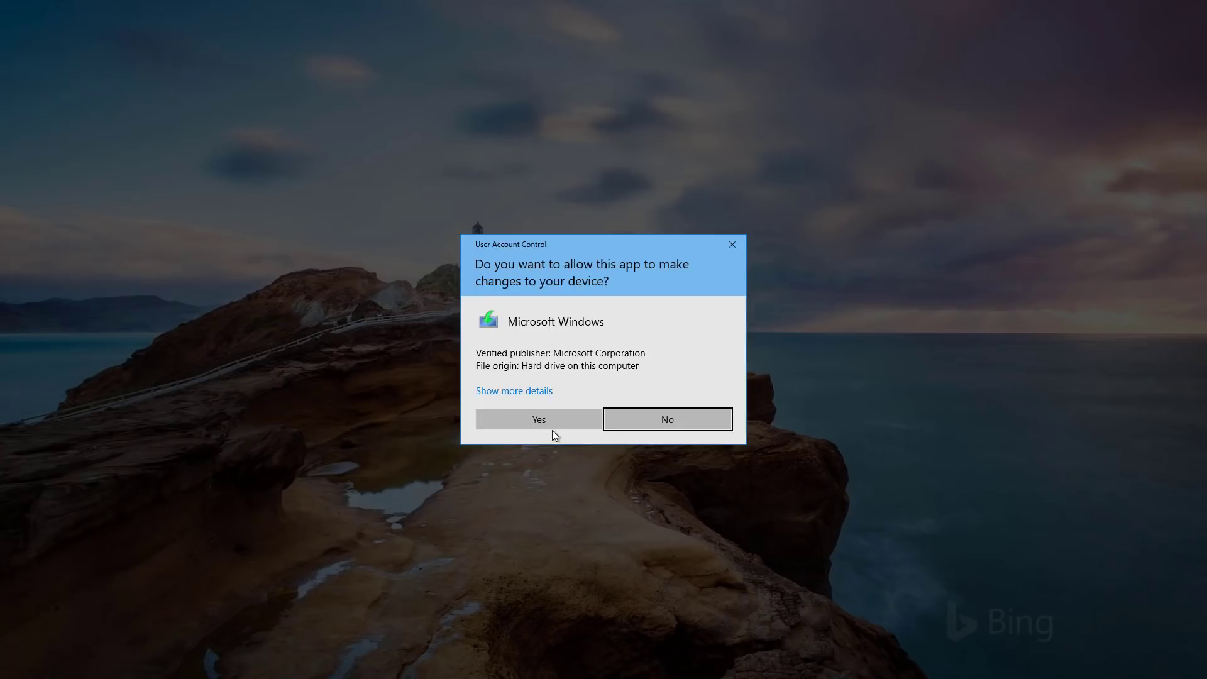
click(550, 421)
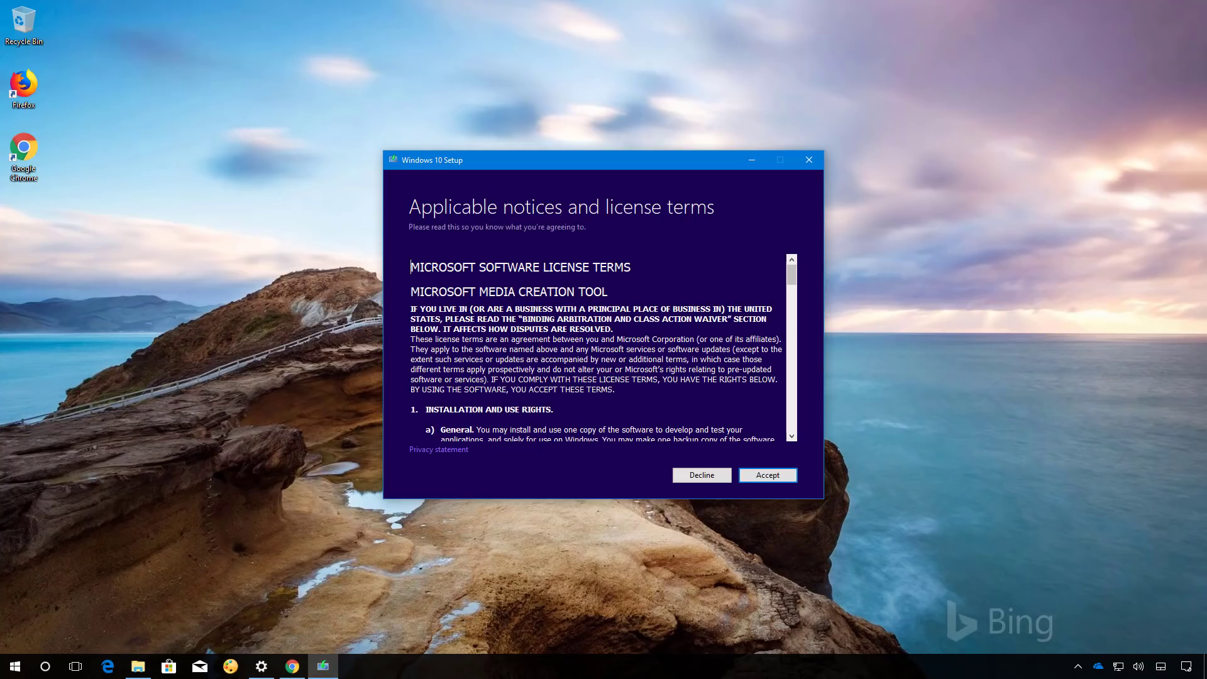
click(778, 480)
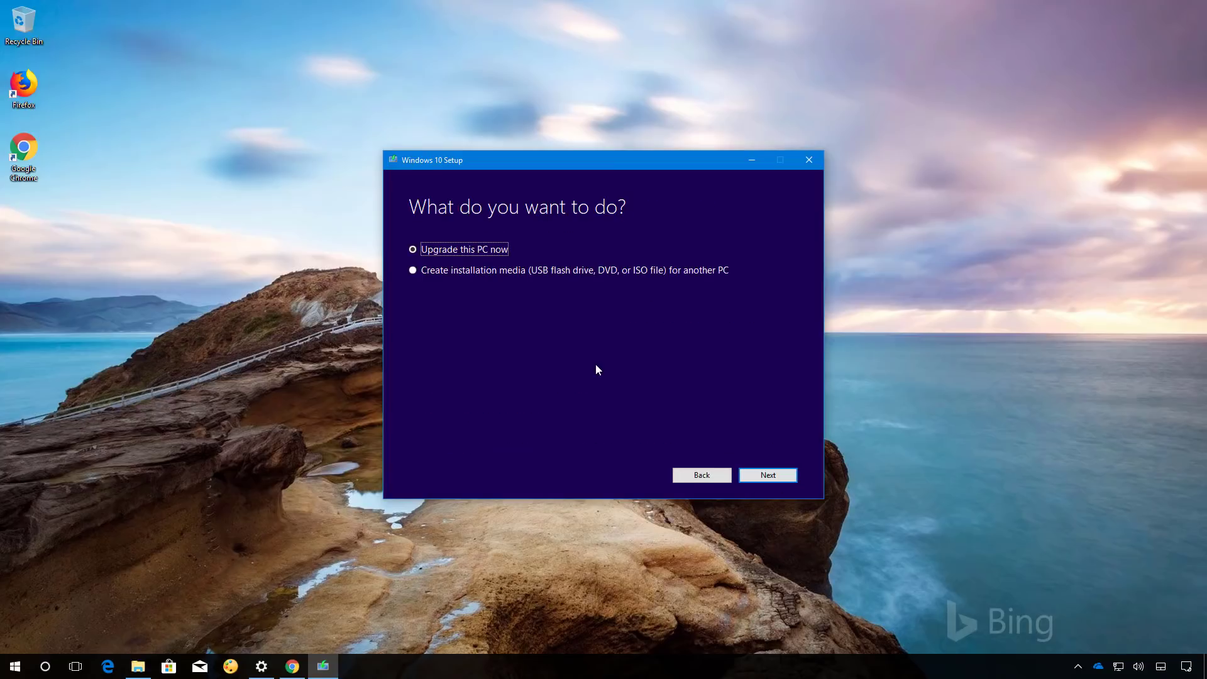
click(447, 273)
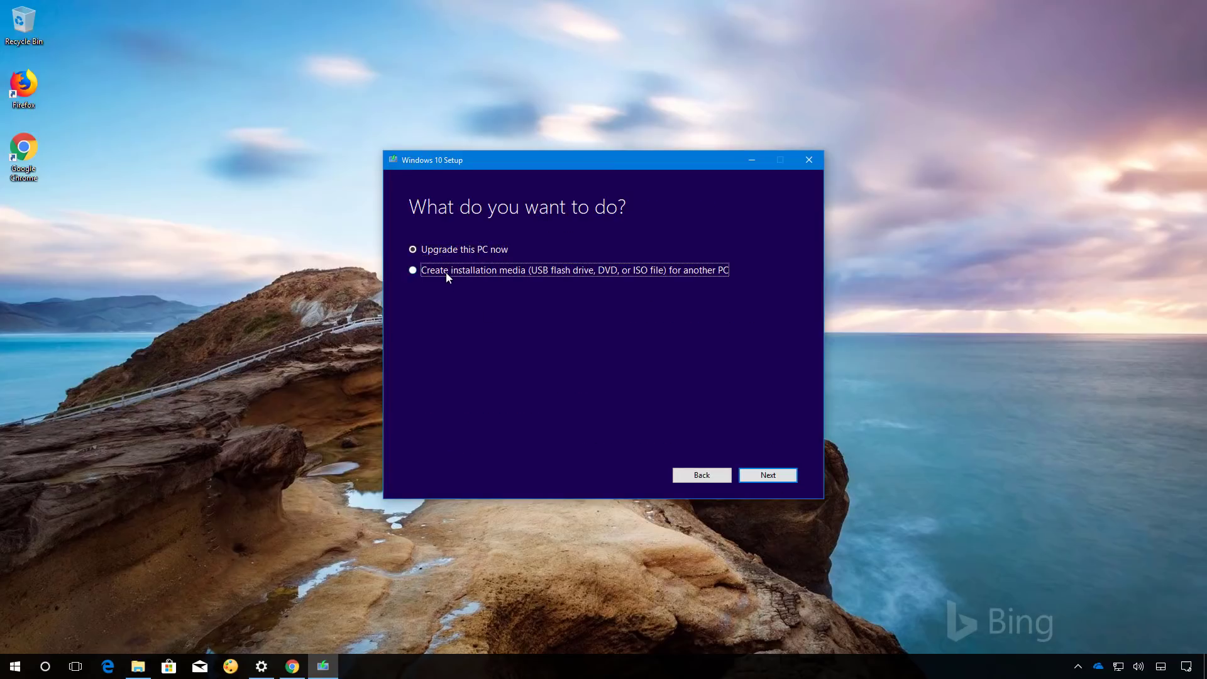
click(769, 476)
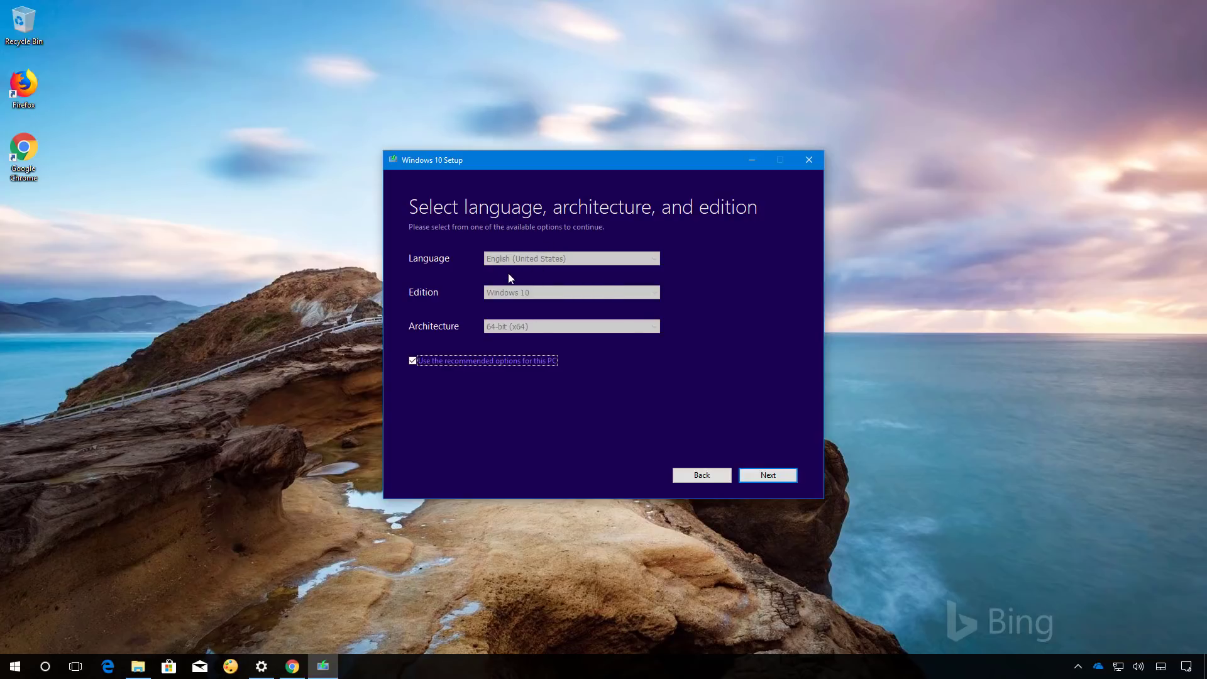
- Turn off recommended options and keep English (United States), Windows 10, 64-bit (x64)
click(412, 361)
click(538, 332)
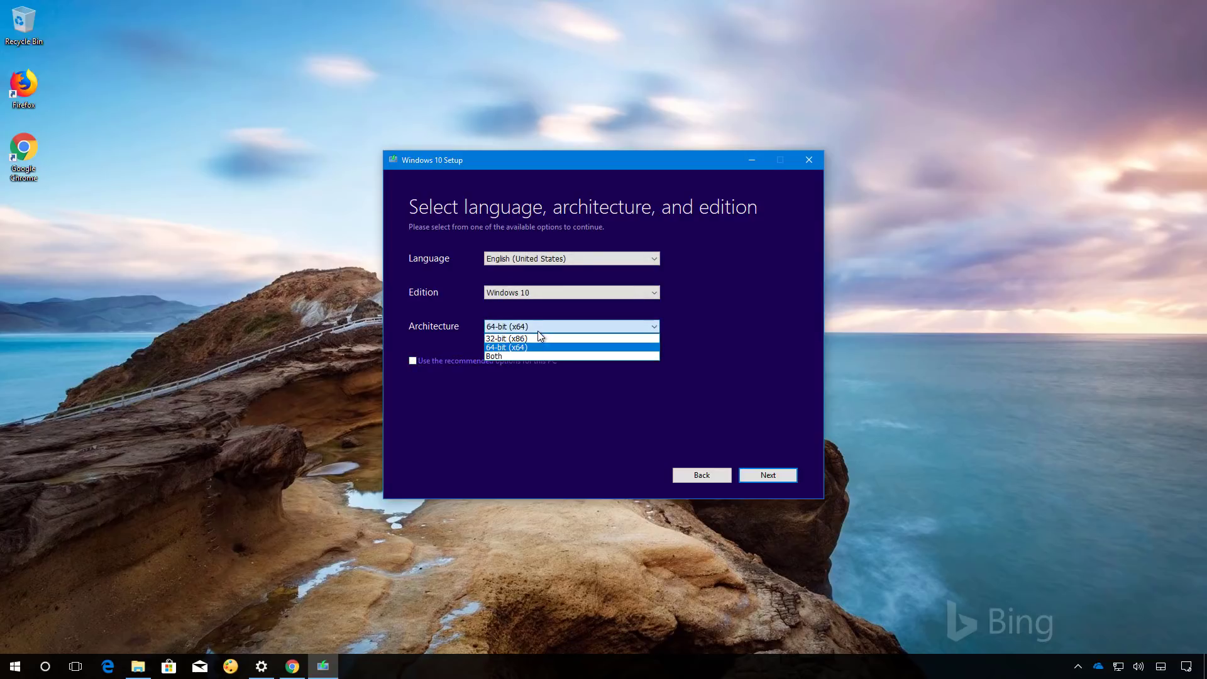
click(538, 331)
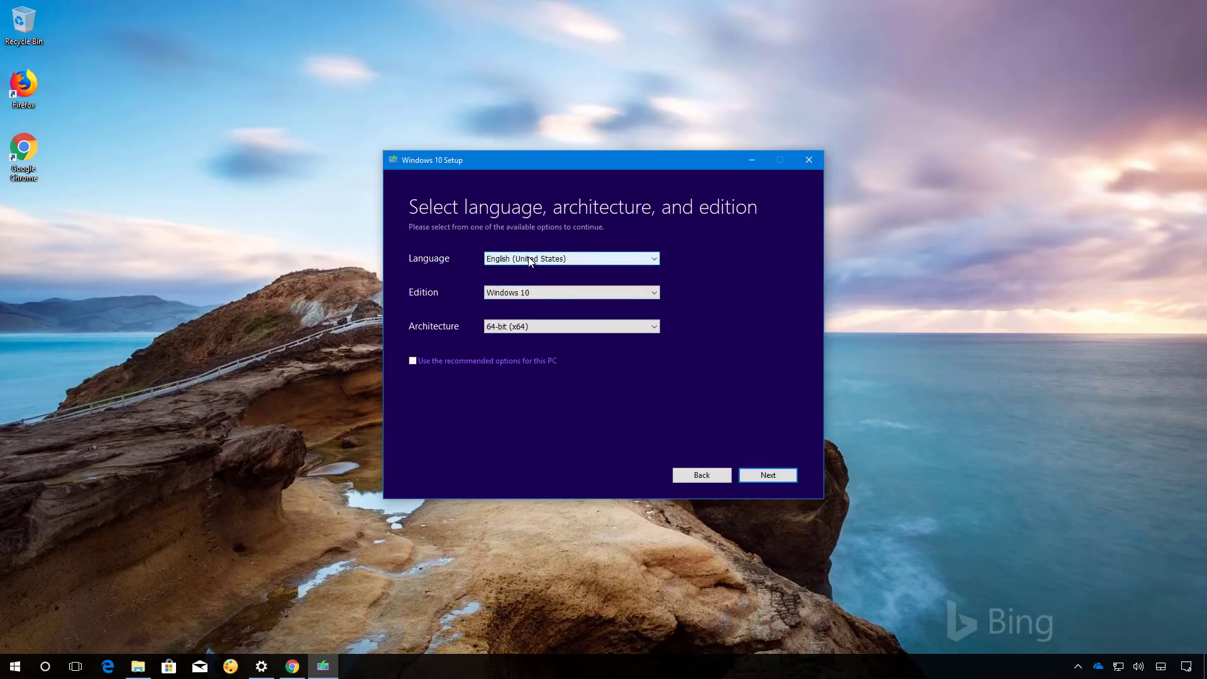
- Write Windows 10 to the USB flash drive F: (ESD-USB), then finish setup
click(768, 475)
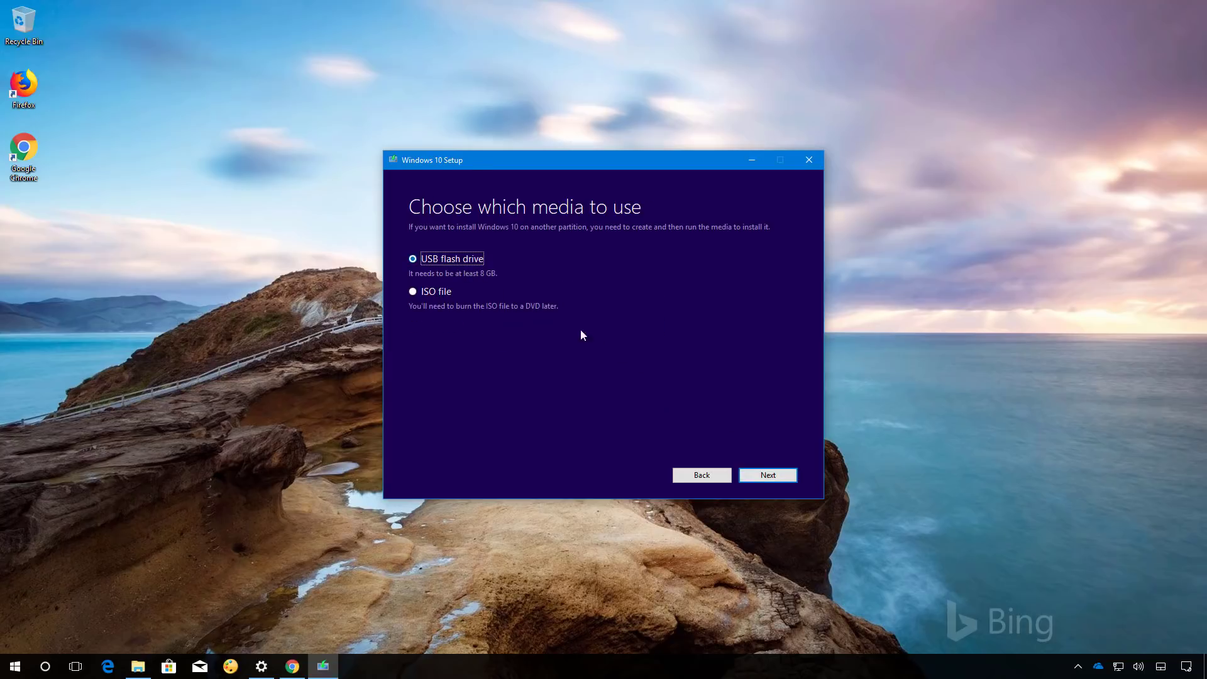
click(768, 478)
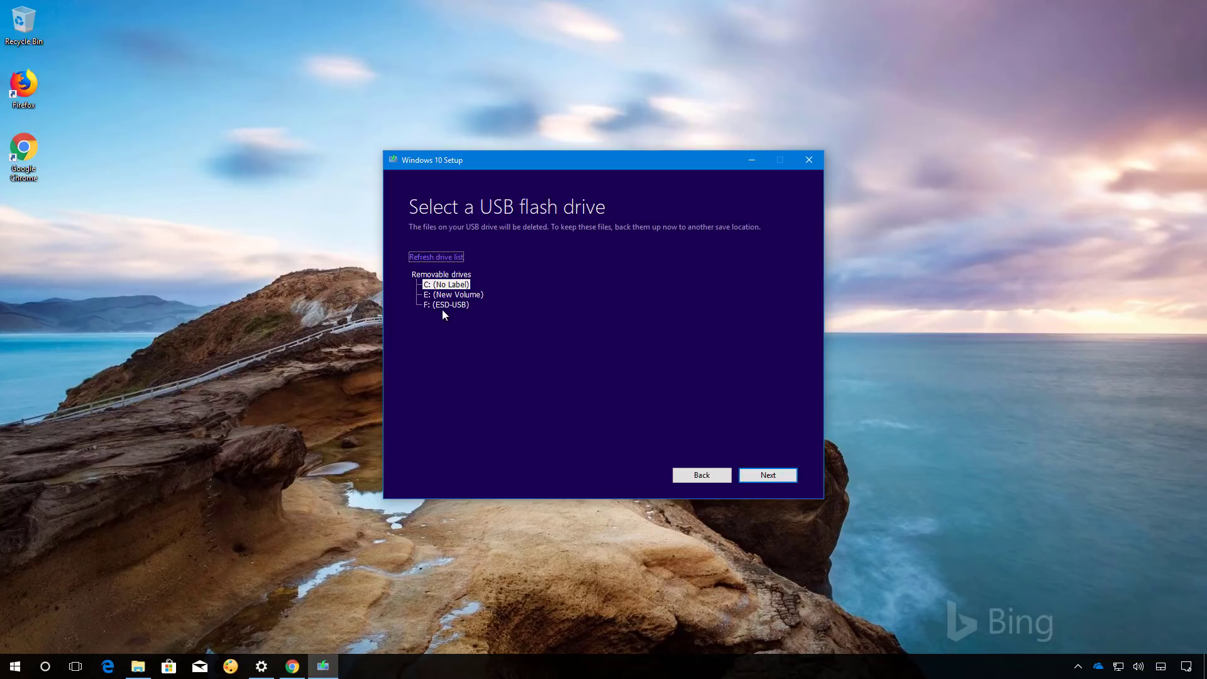
click(445, 306)
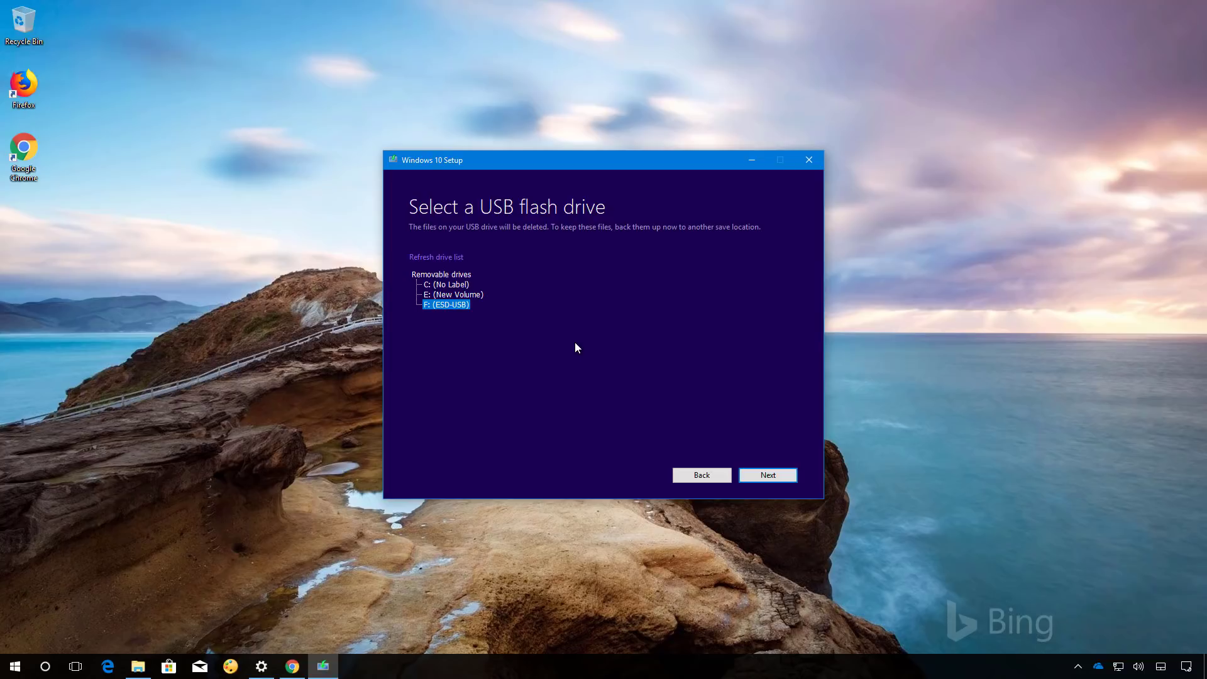
click(768, 475)
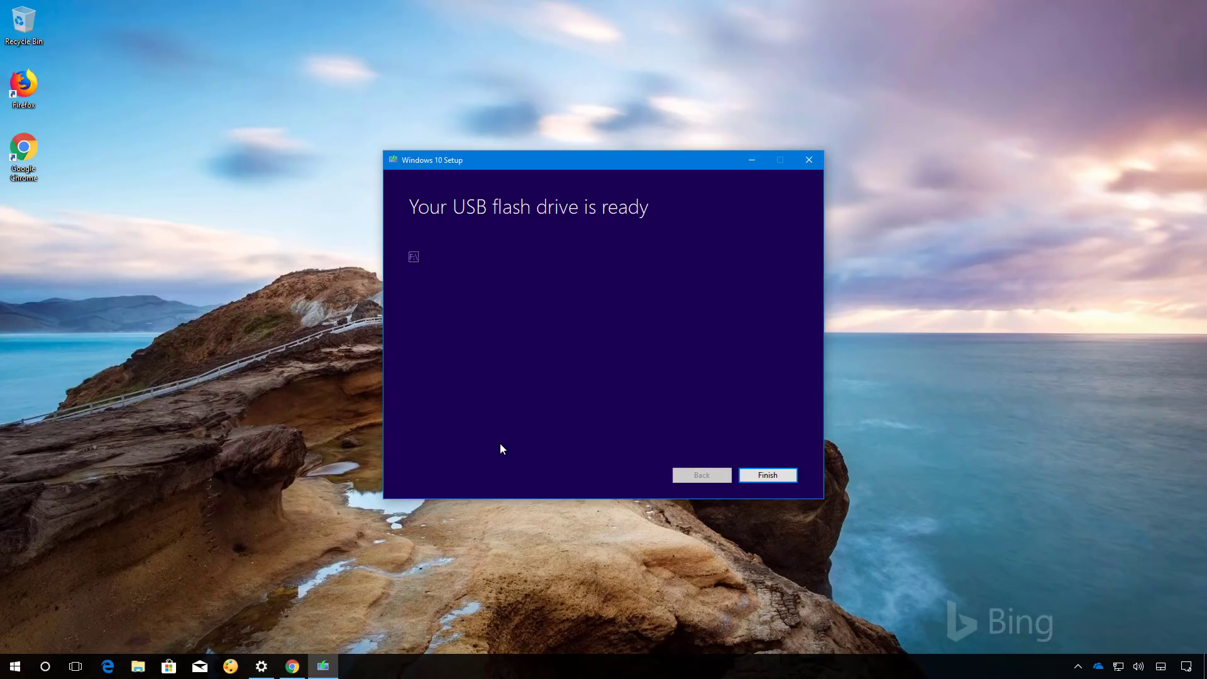
click(775, 476)
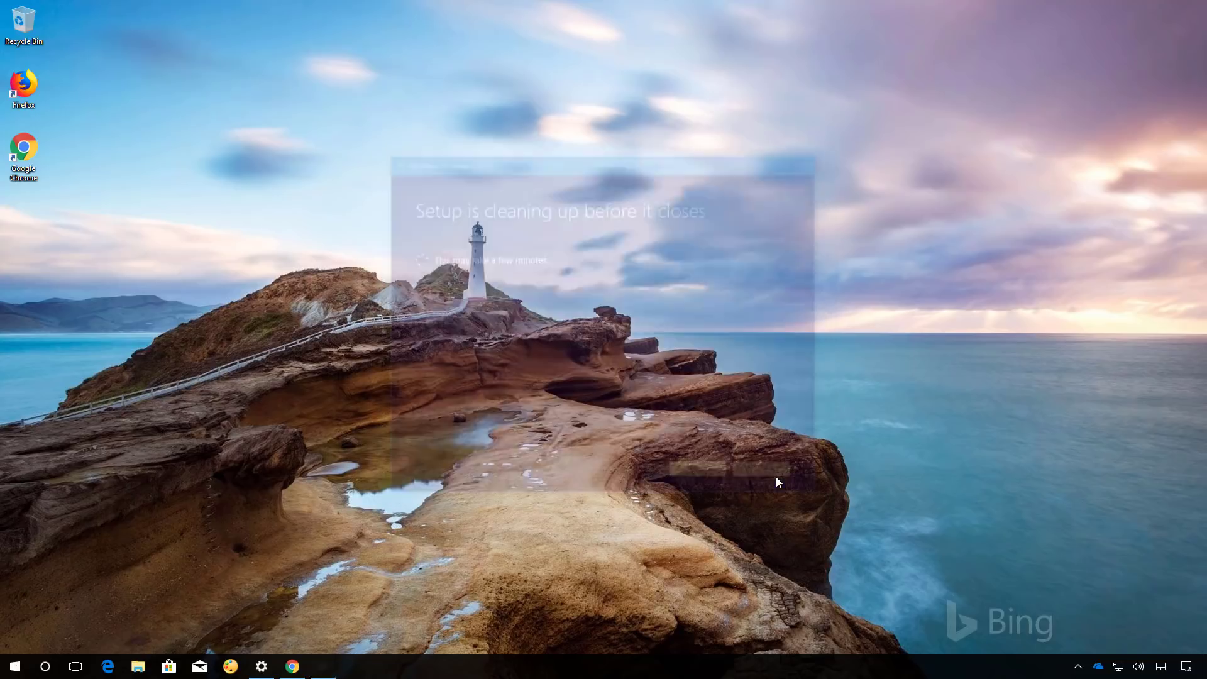
- Shut down the PC from the Start menu's power options
click(15, 668)
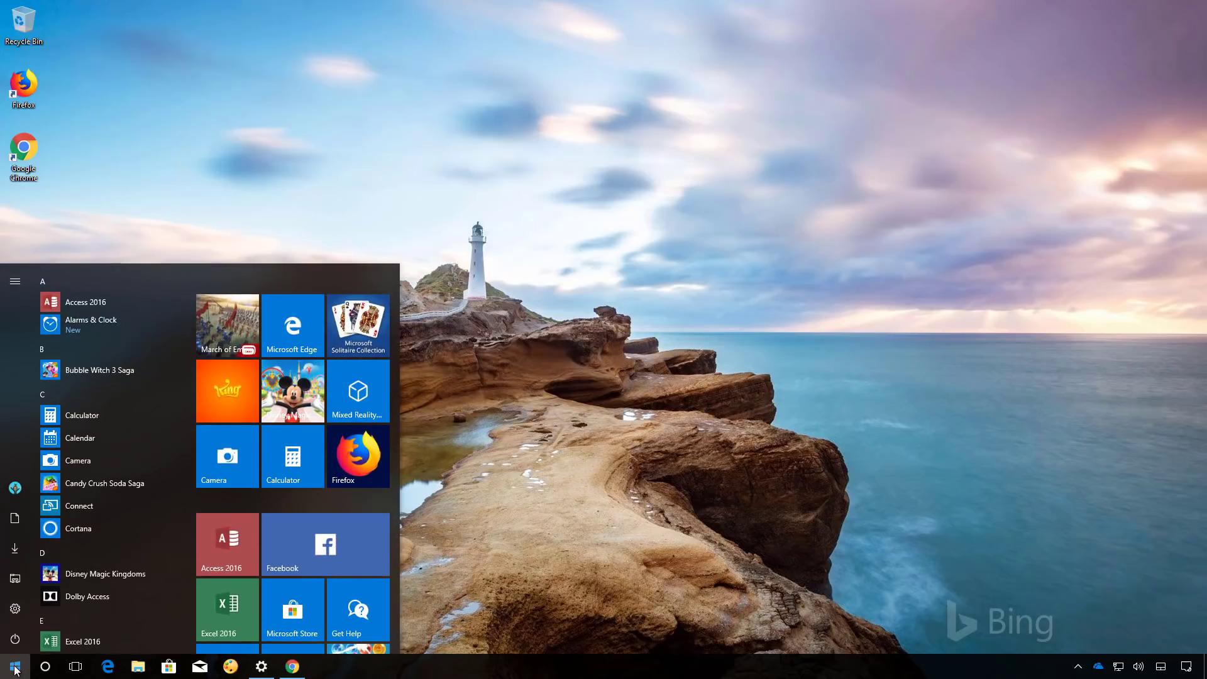
click(14, 642)
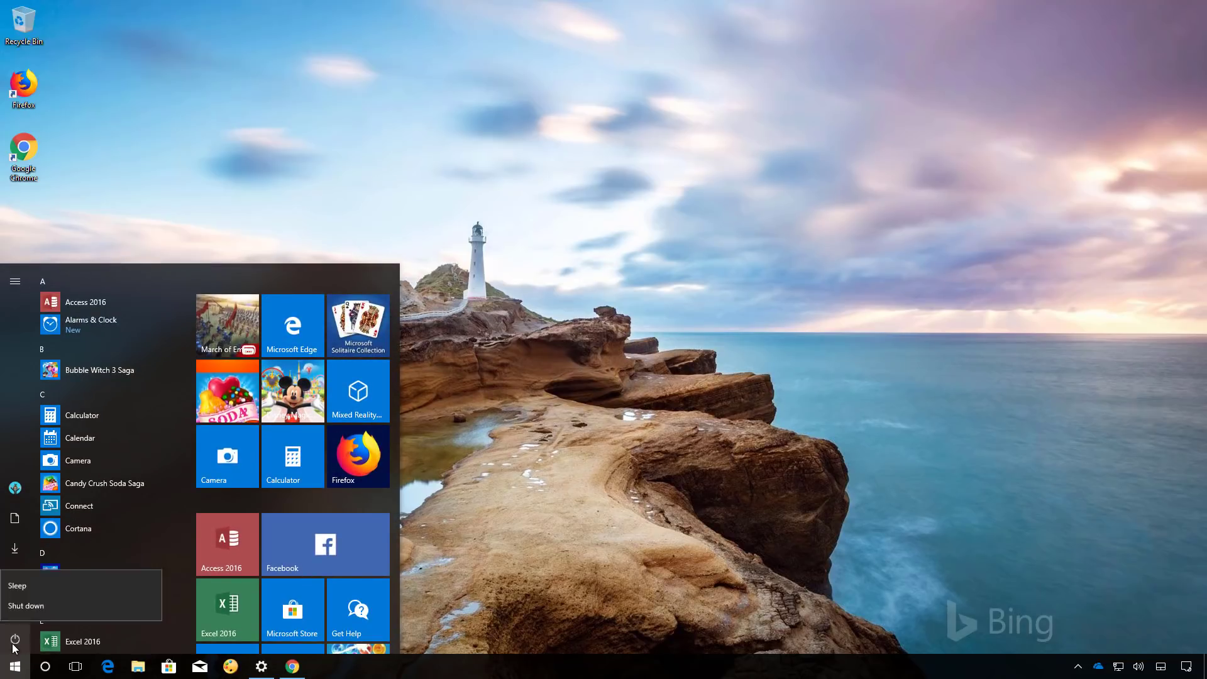
click(32, 602)
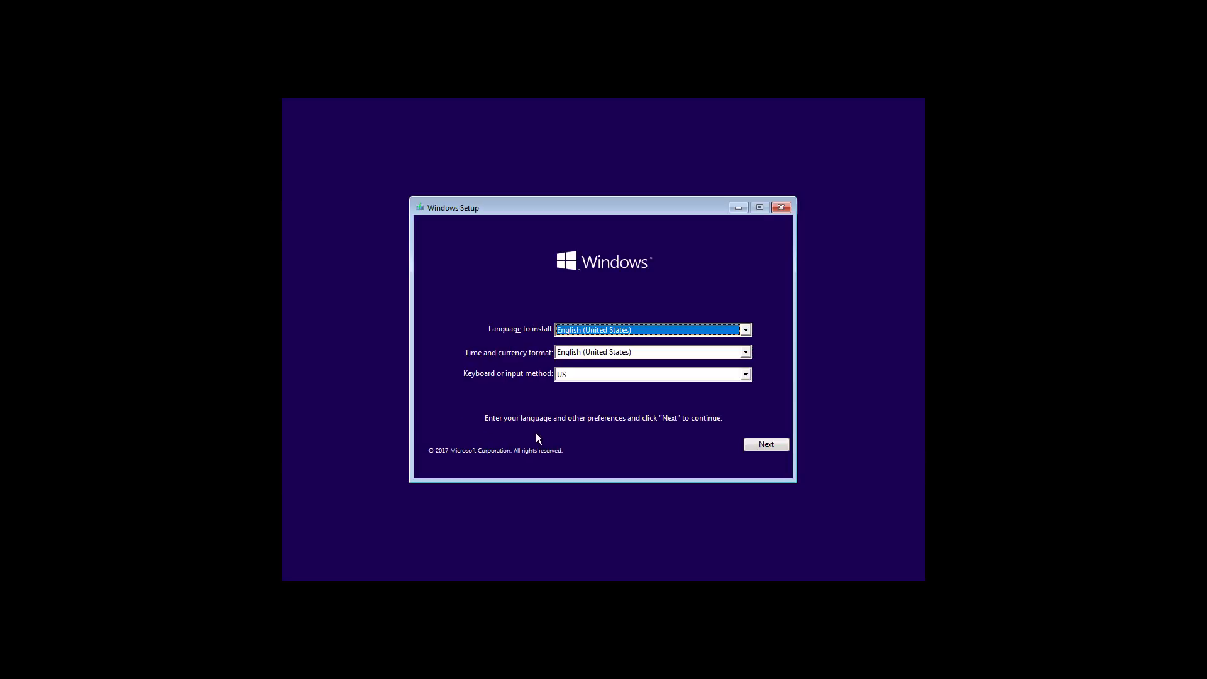
- Start installing with English defaults, no product key, Windows 10 Pro, and accepted license terms
click(781, 446)
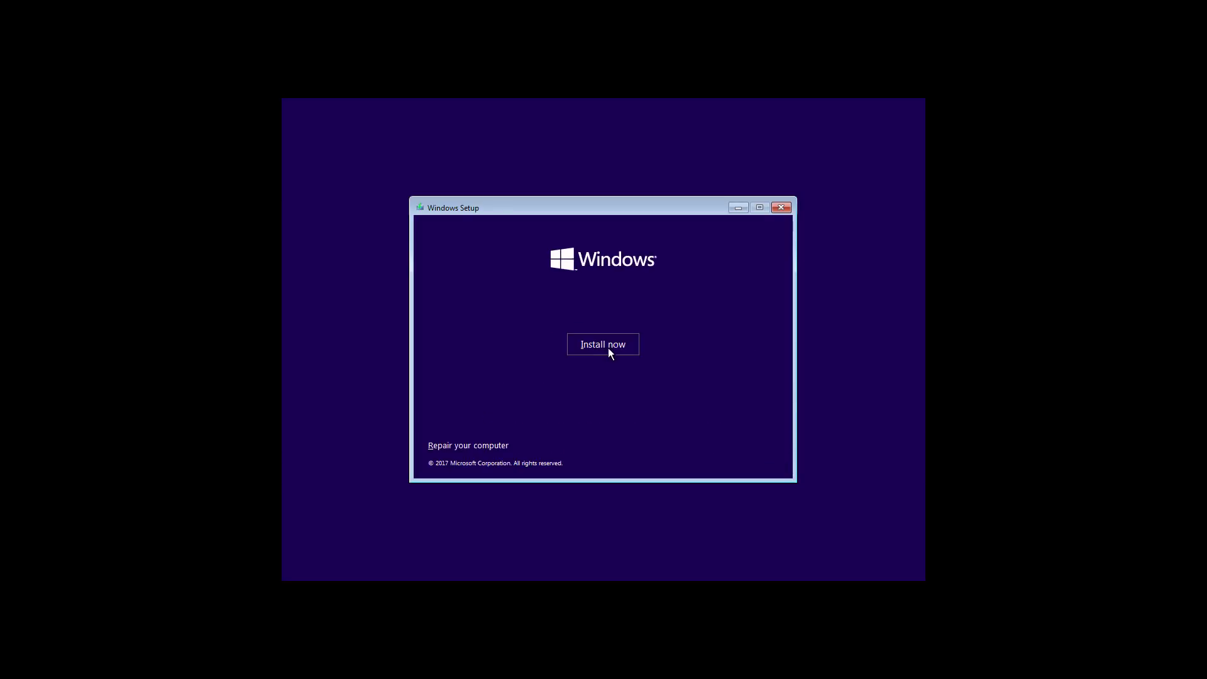
click(609, 348)
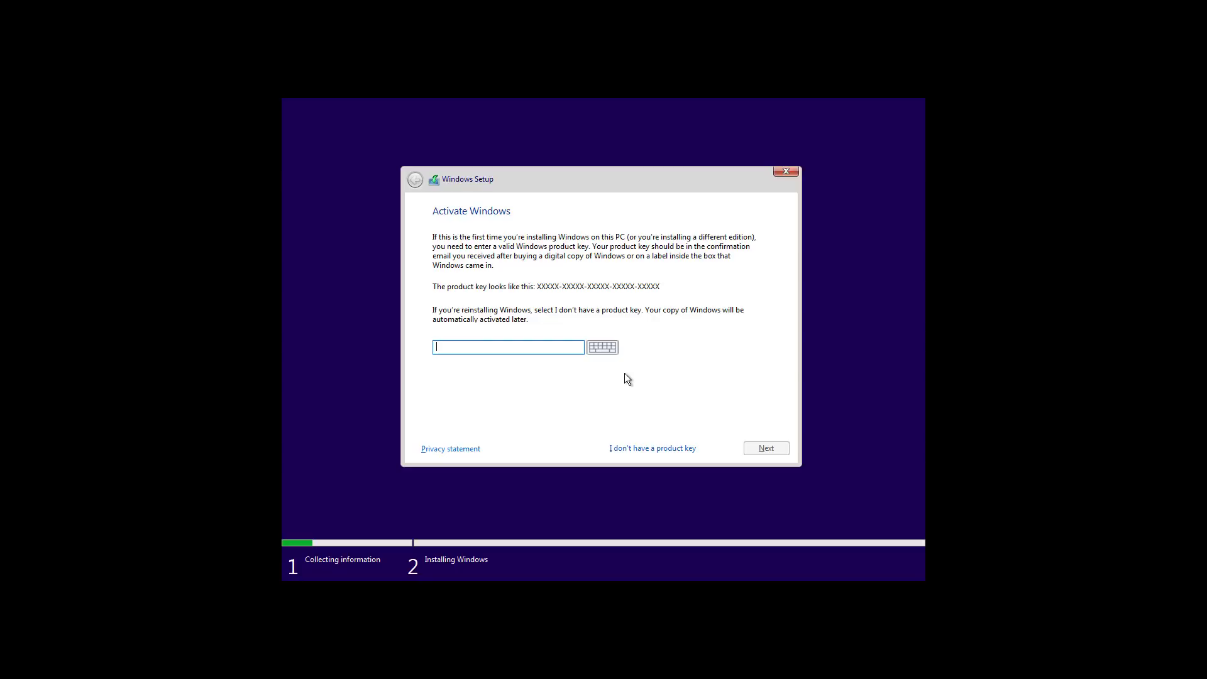
click(643, 449)
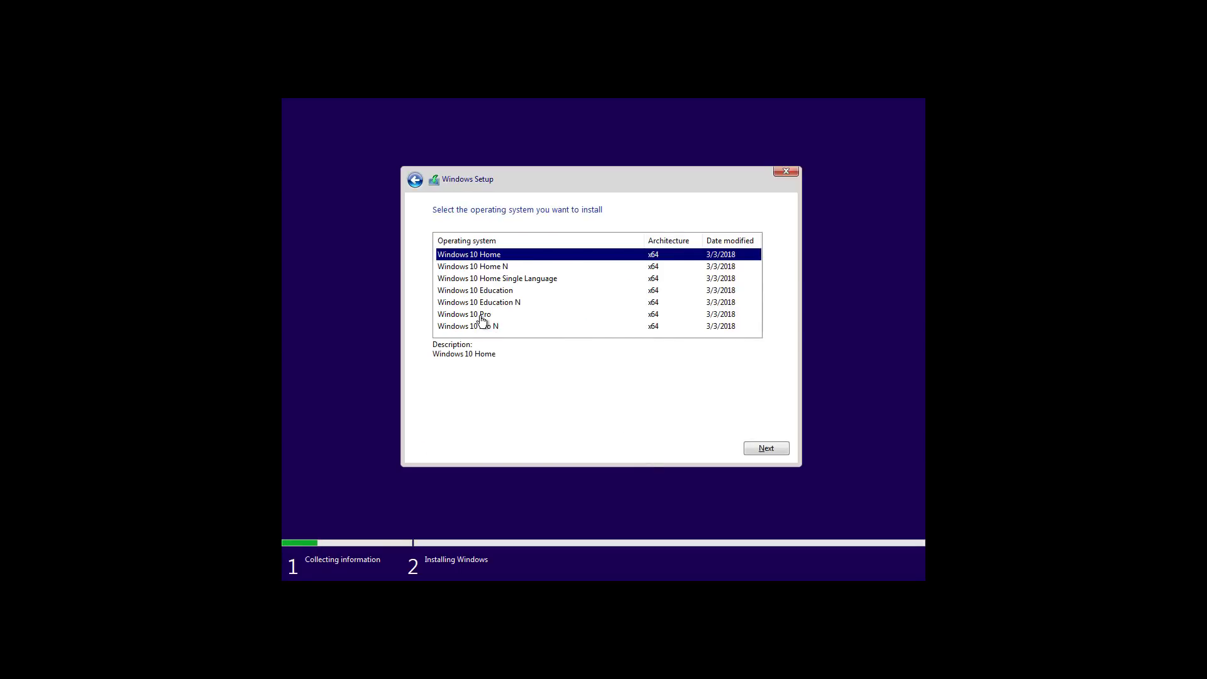
click(481, 315)
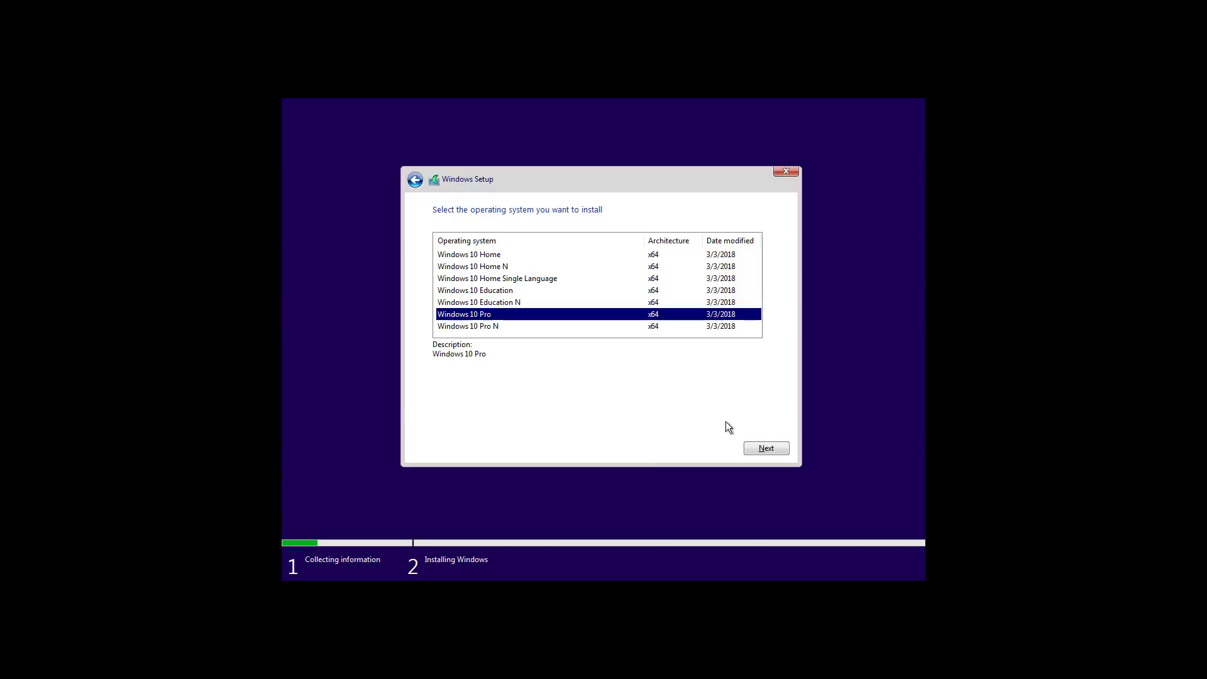
click(763, 449)
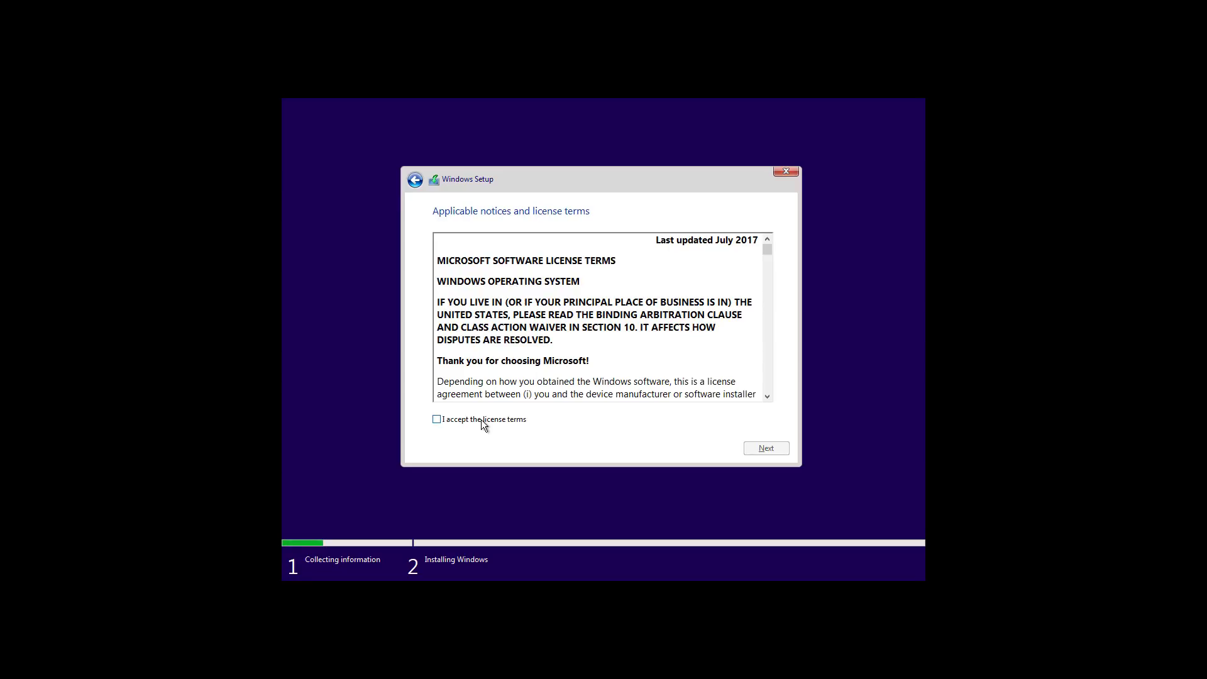
click(483, 422)
click(779, 449)
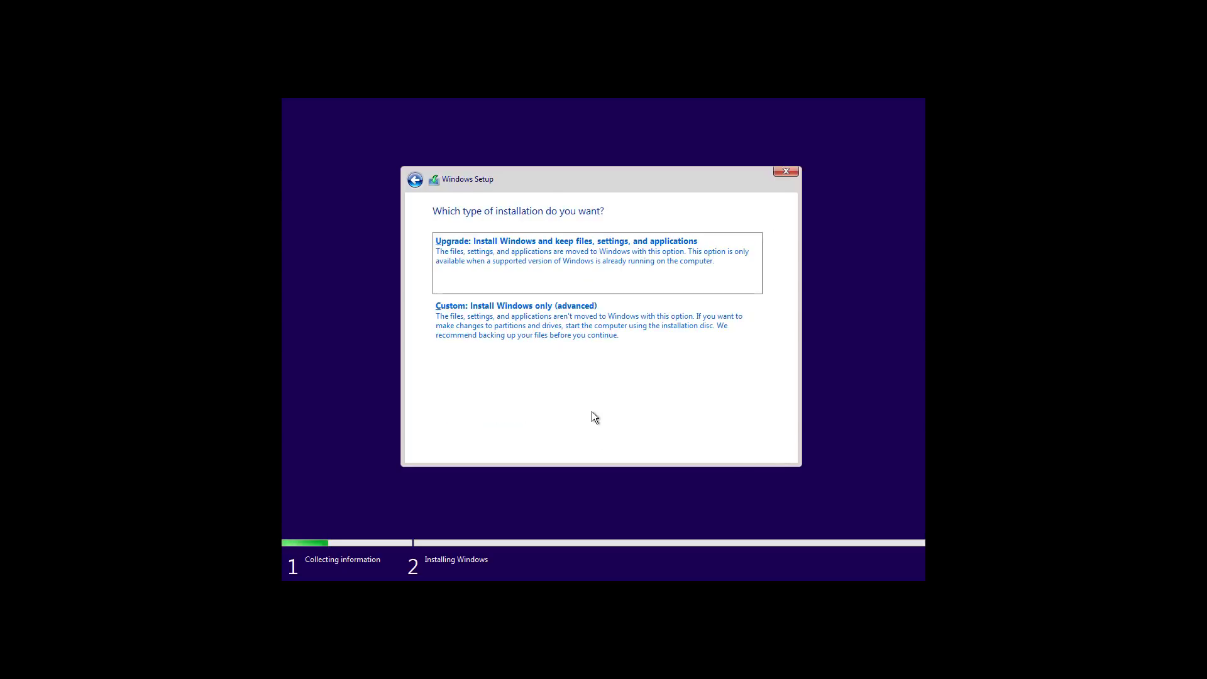
- Choose Custom install and delete Drive 0's partitions, confirming each deletion
click(508, 334)
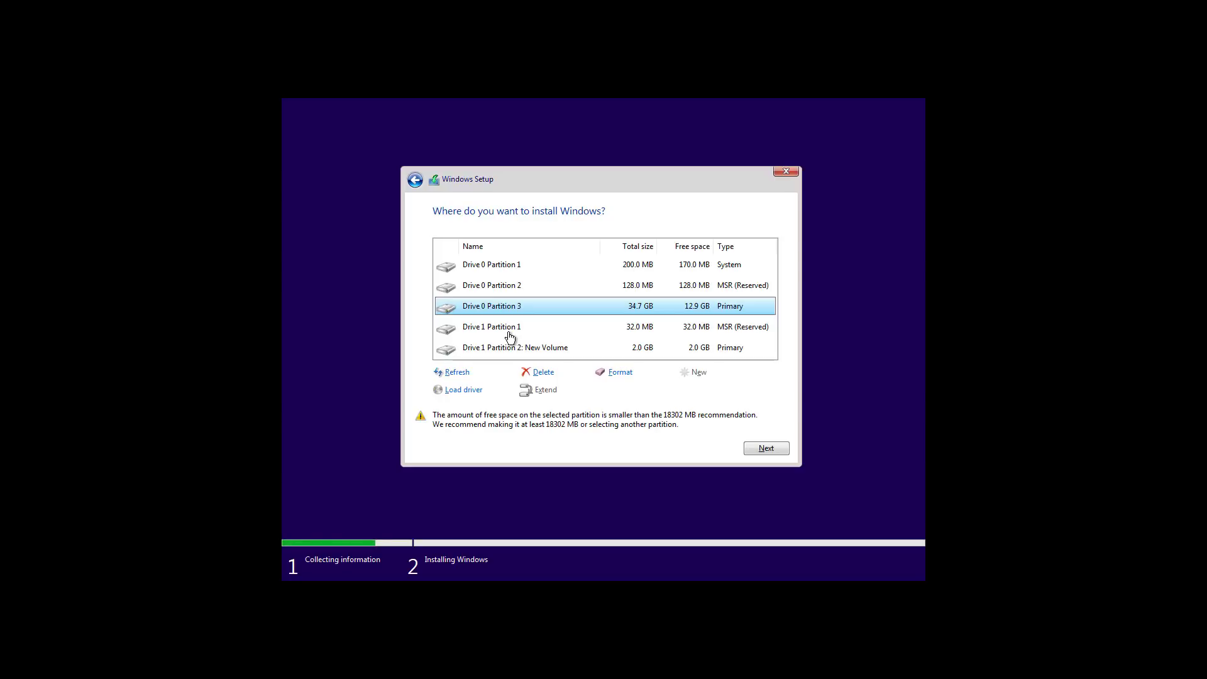
click(549, 375)
click(688, 391)
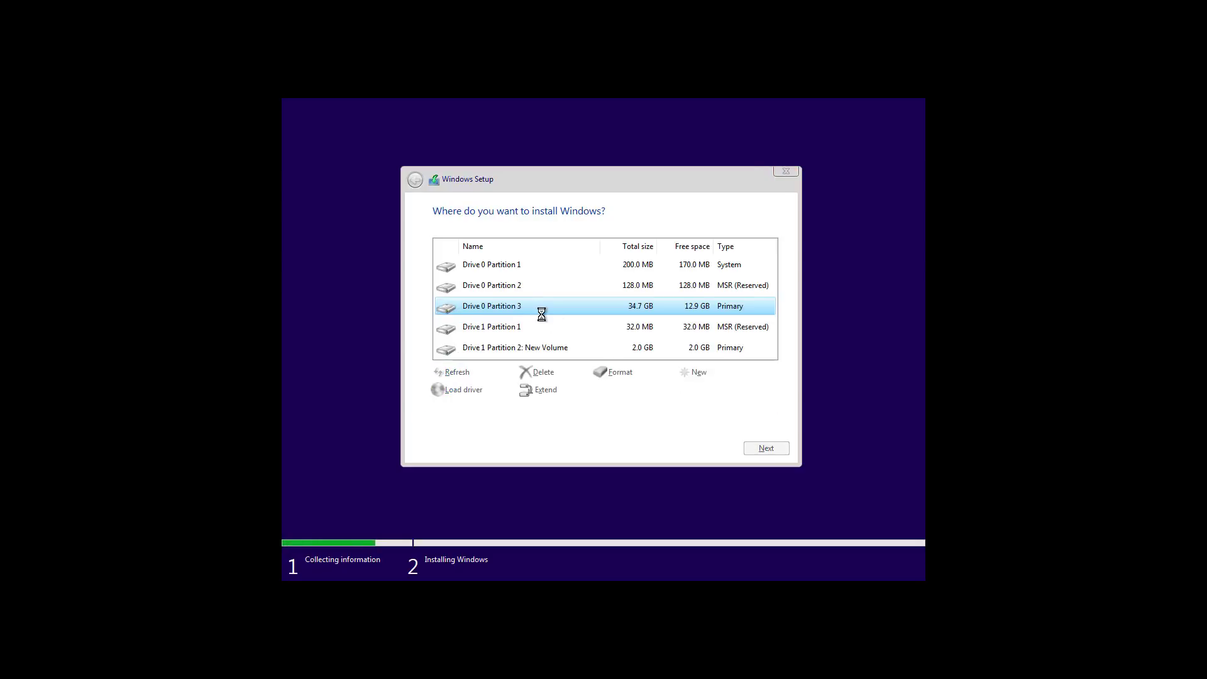
click(542, 372)
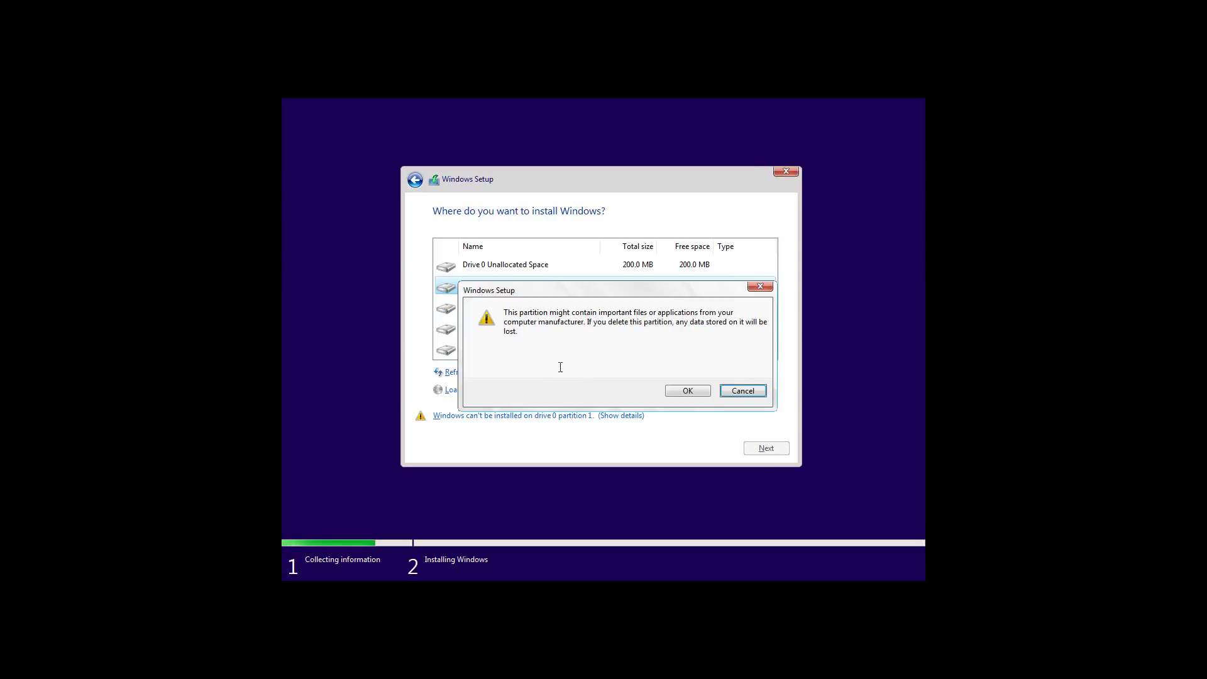
click(676, 391)
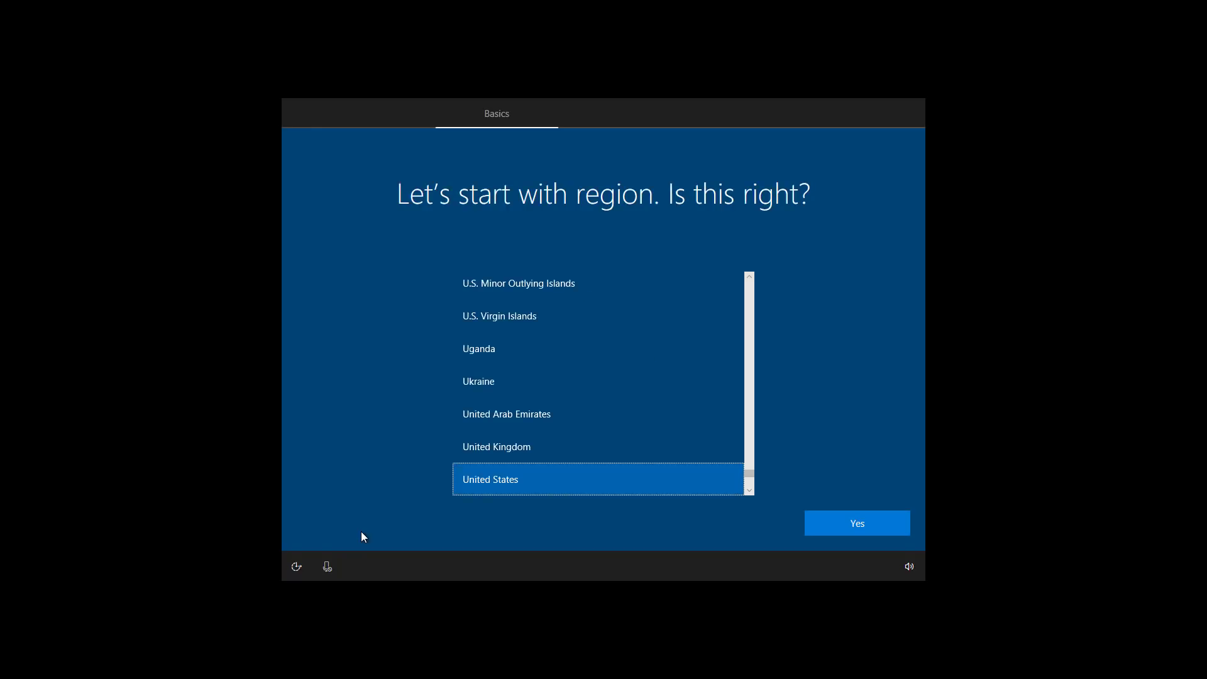
- Confirm United States region and US keyboard layout, skipping a second layout
click(840, 530)
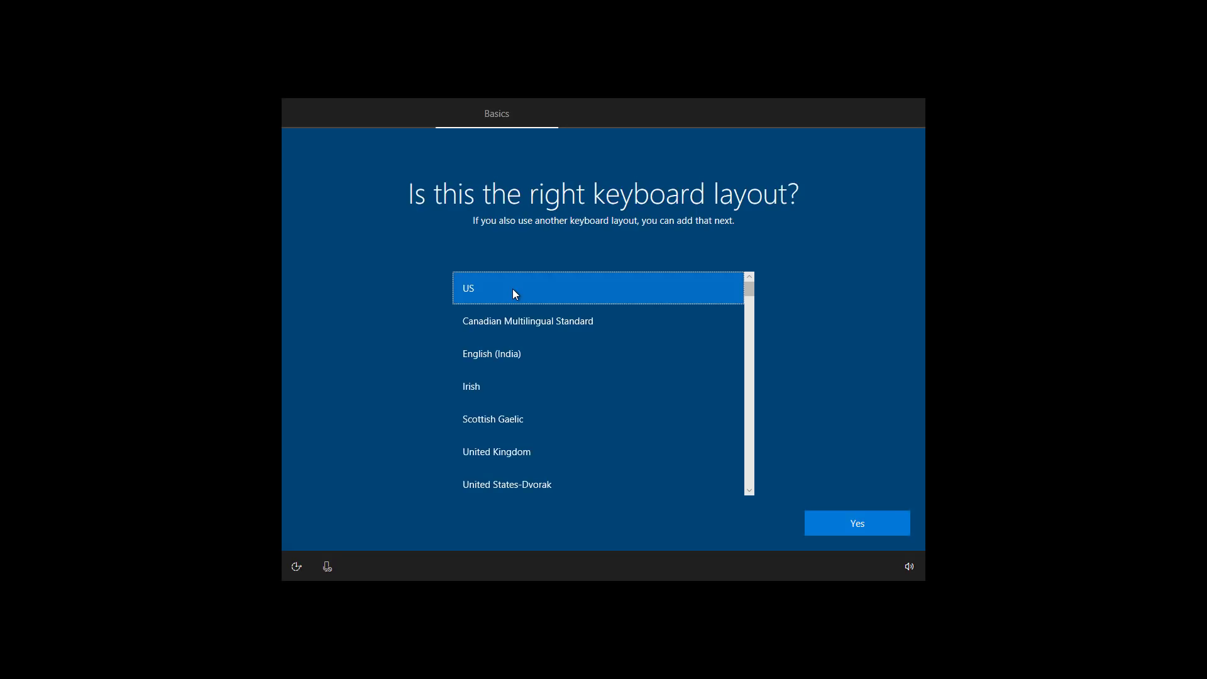
click(851, 526)
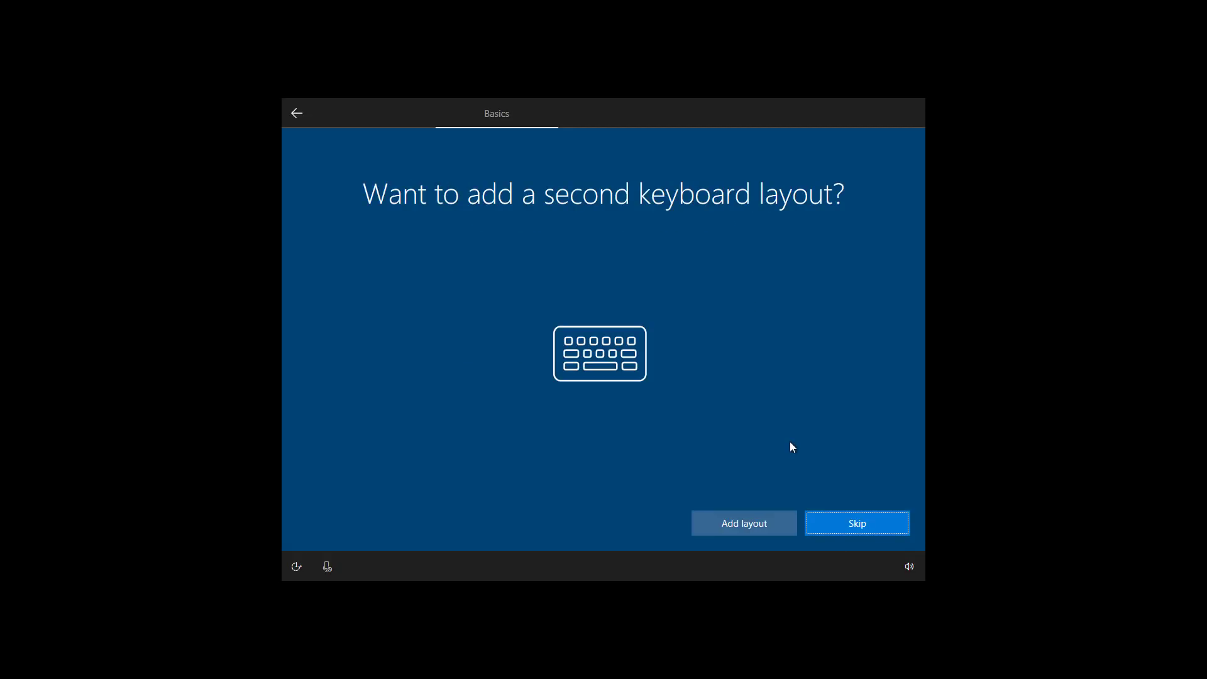
click(850, 525)
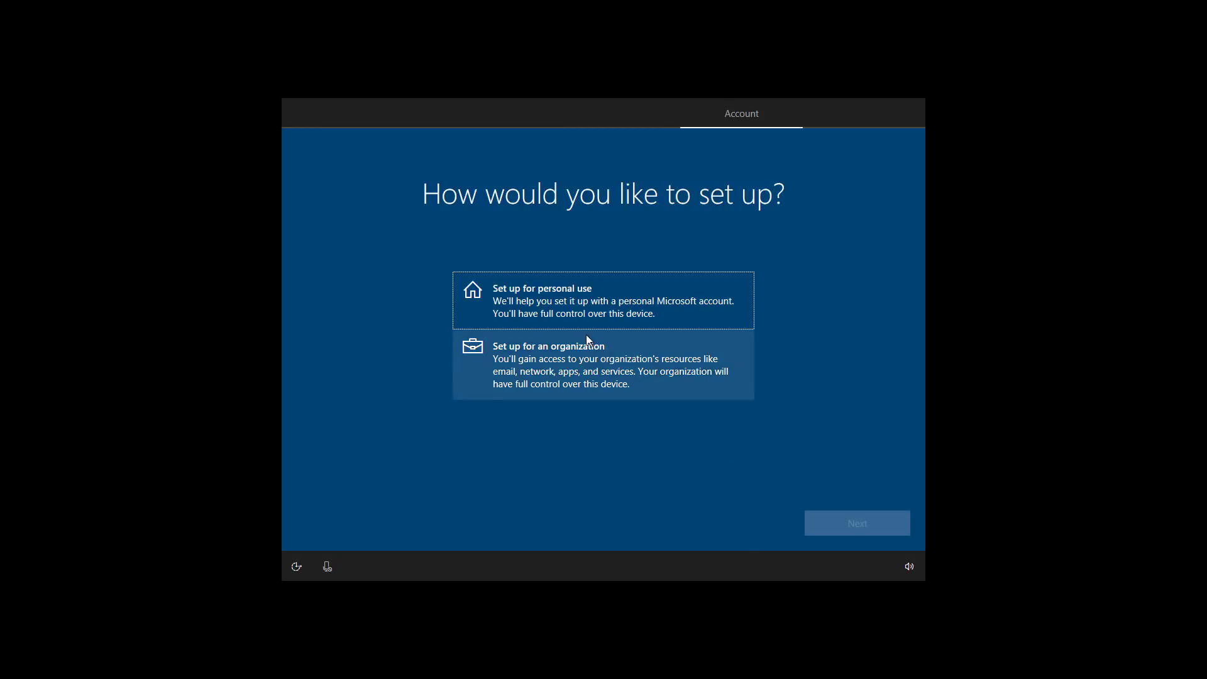
- Set up for personal use and sign in with the Microsoft account and its password
click(552, 298)
click(844, 526)
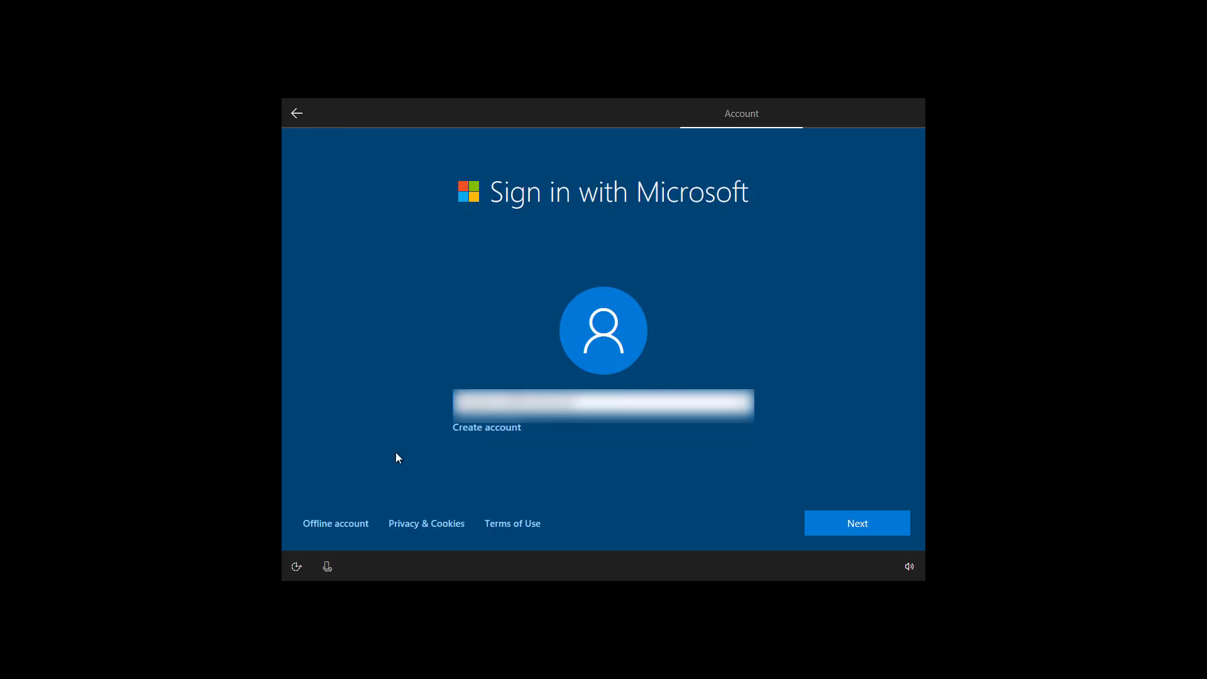
click(343, 523)
click(828, 523)
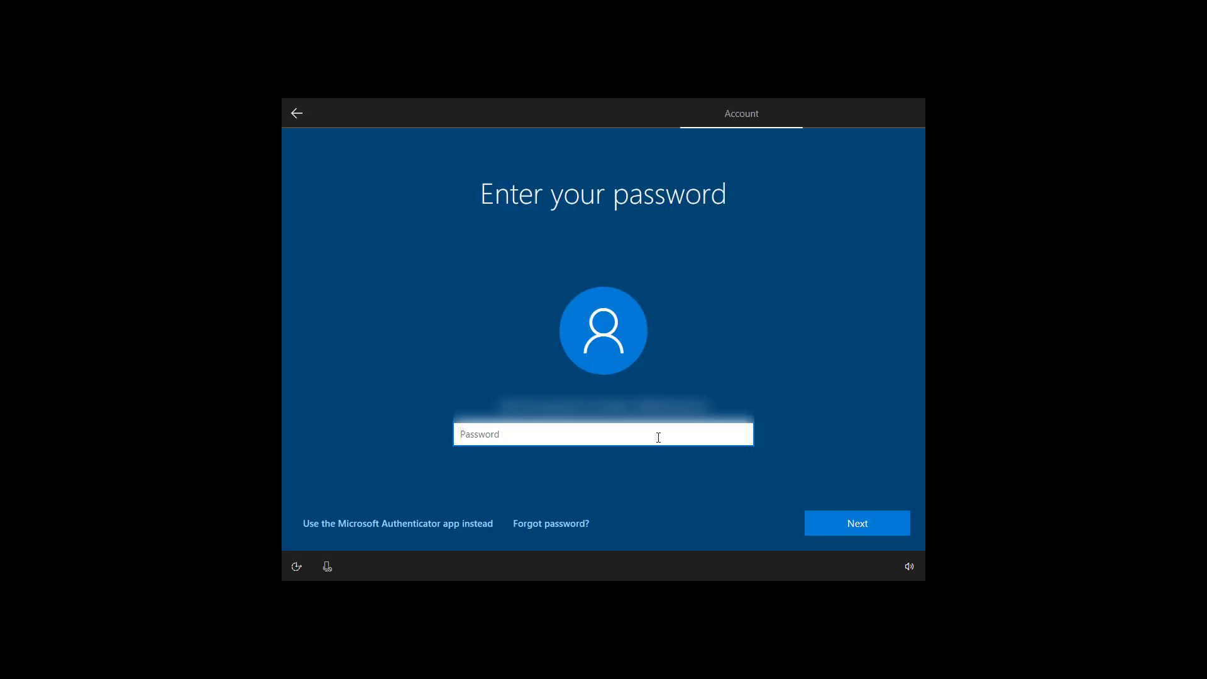
text(•••••••••)
click(854, 523)
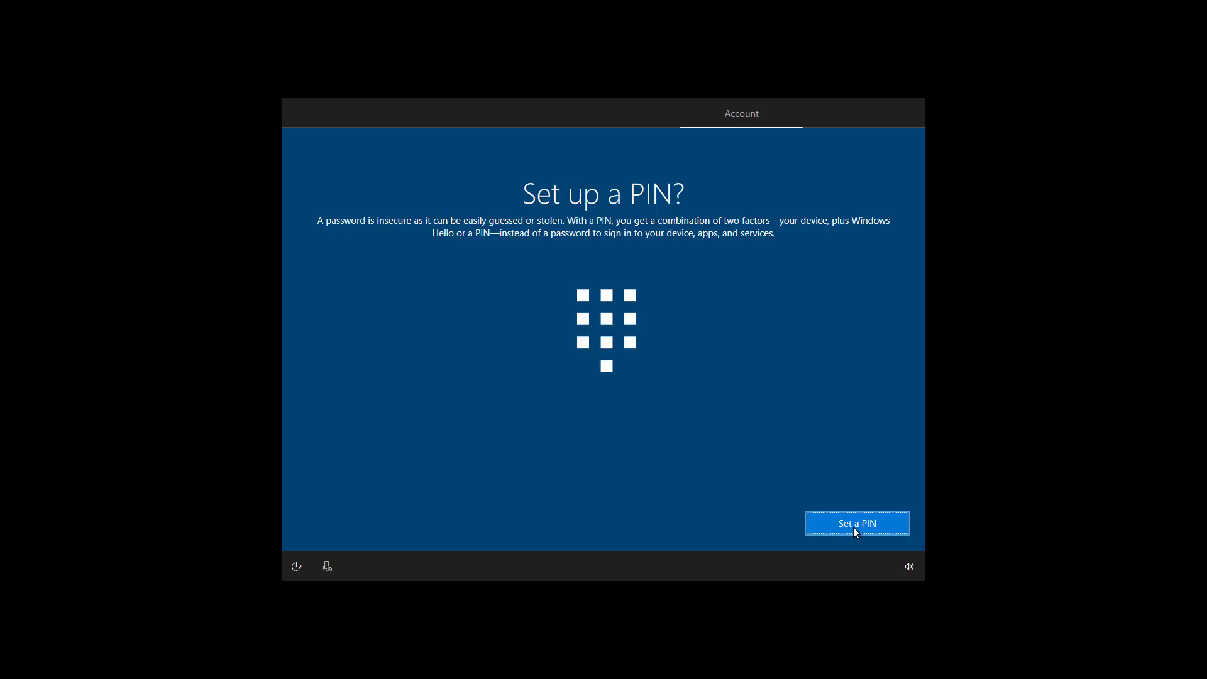
- Create a four-digit sign-in PIN, entering it in New PIN and Confirm PIN
click(854, 527)
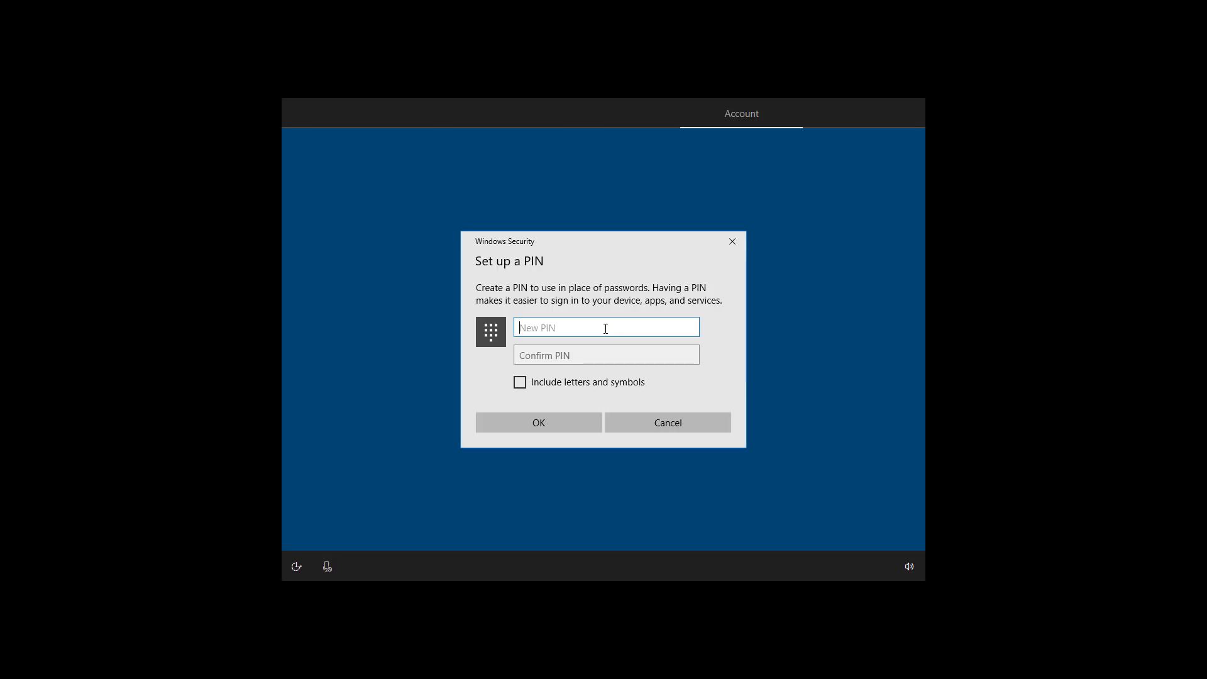
text(1234)
key(Tab)
text(1234)
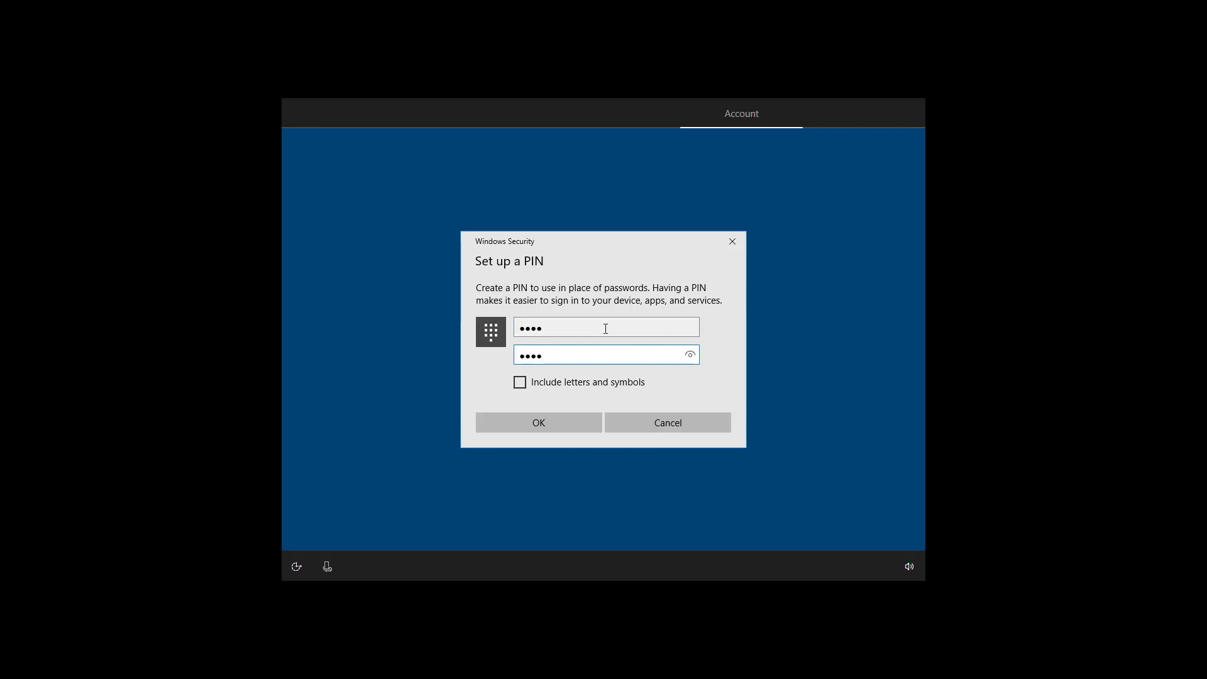
click(551, 423)
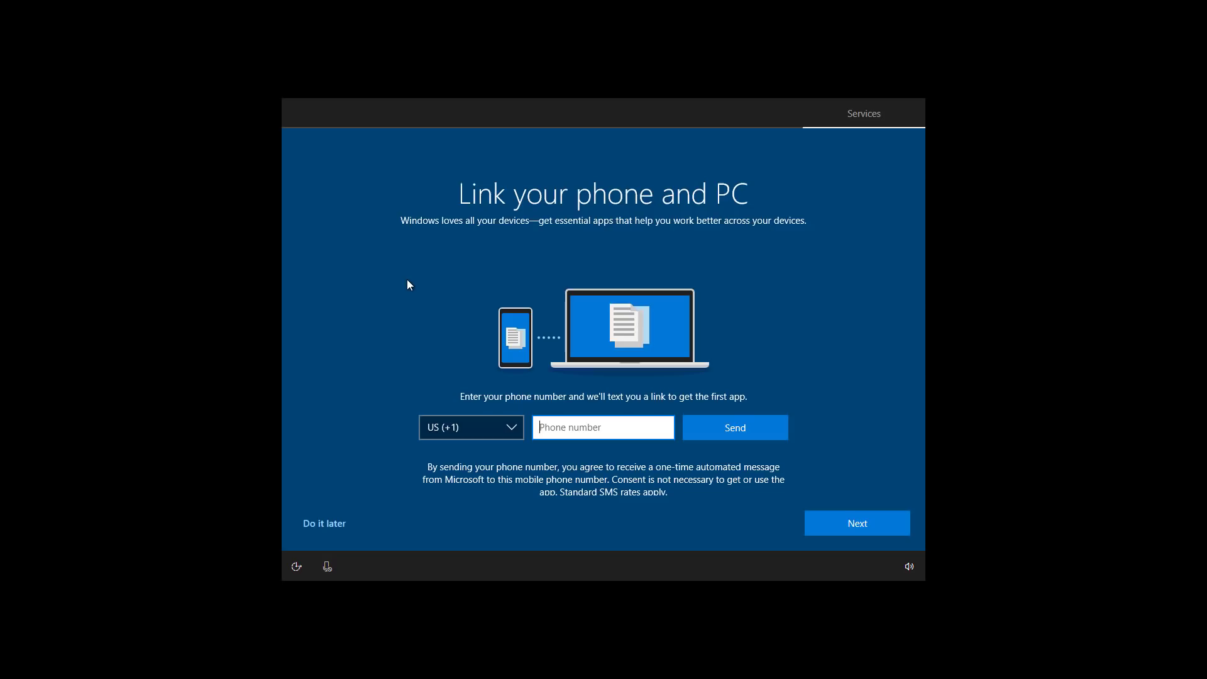
- Postpone phone linking and accept Cortana with 'Hey Cortana' responses turned on
click(331, 527)
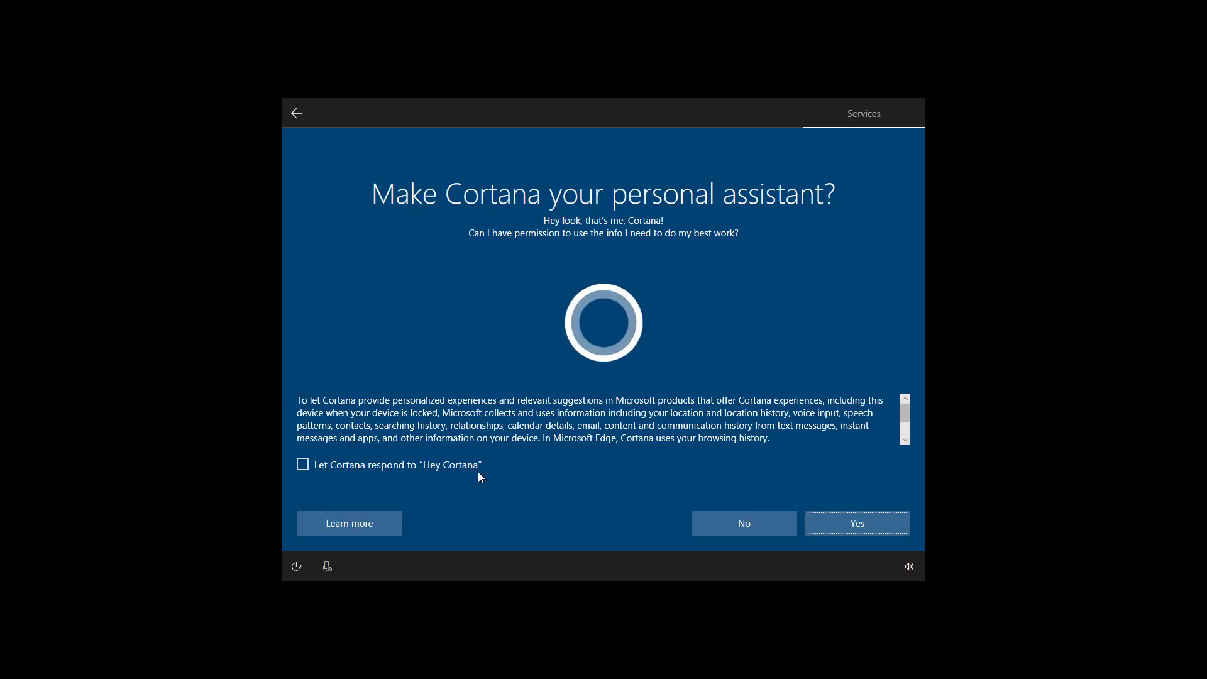
click(349, 467)
click(840, 522)
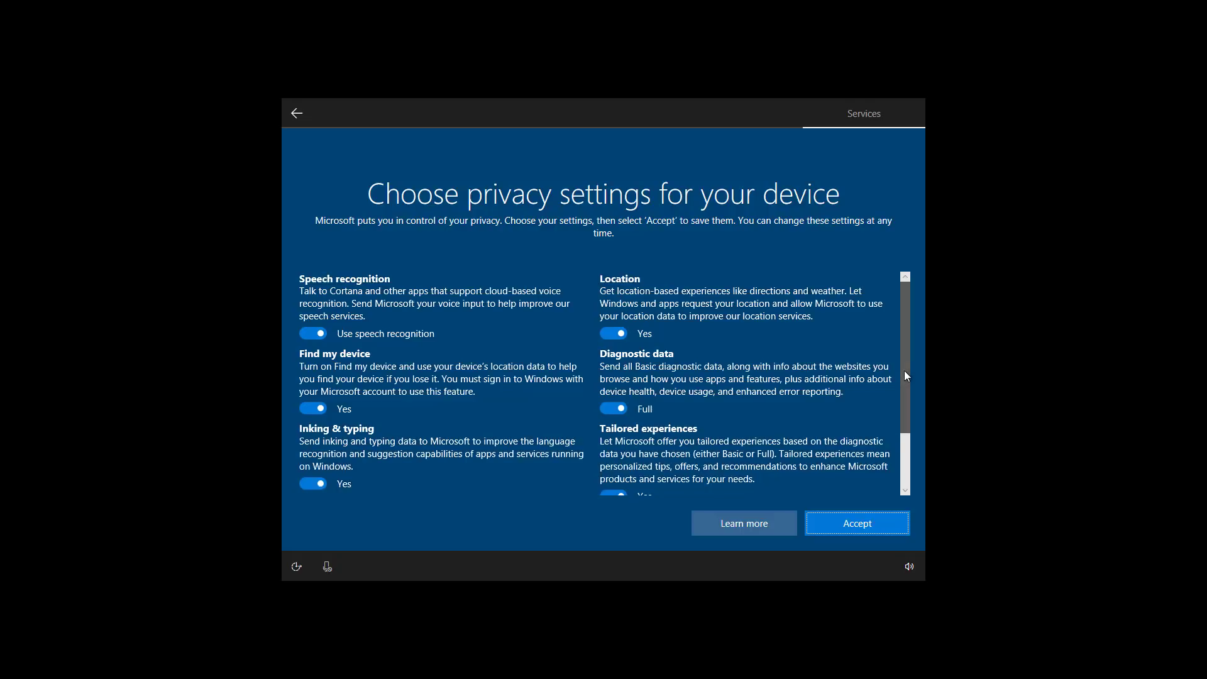
- Leave speech recognition and all other privacy options on, then accept the privacy settings
mouse_move(904, 371)
mouse_down()
mouse_move(904, 442)
mouse_move(900, 352)
mouse_up()
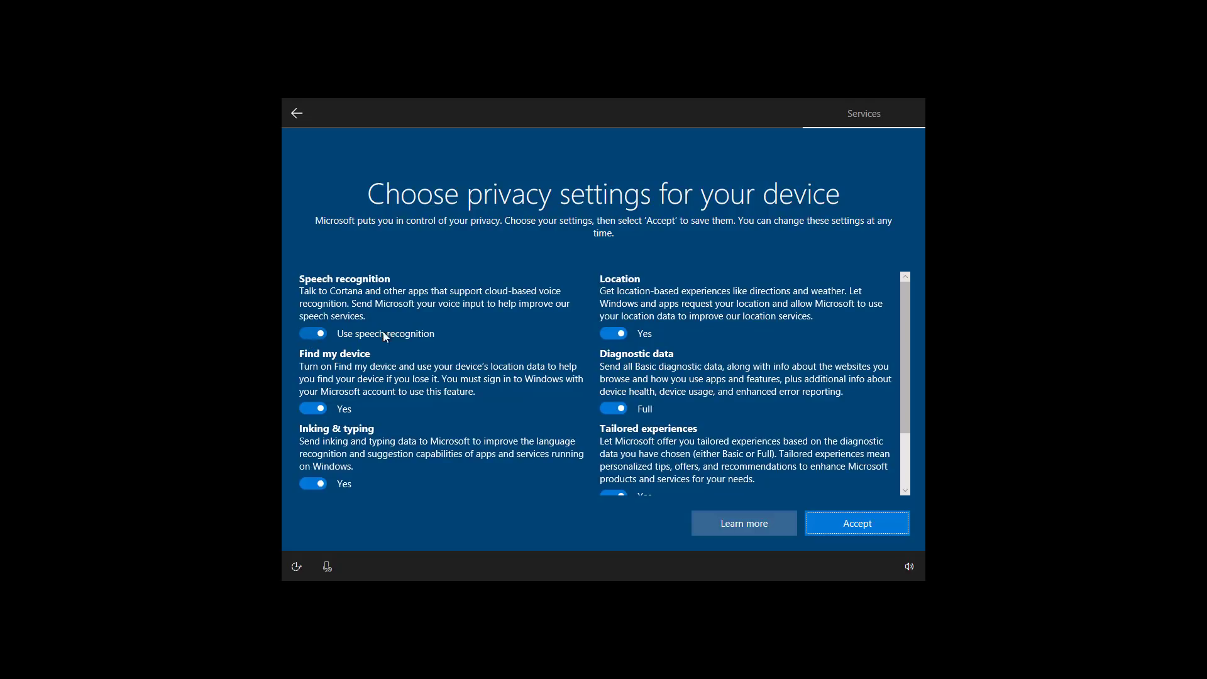
click(313, 334)
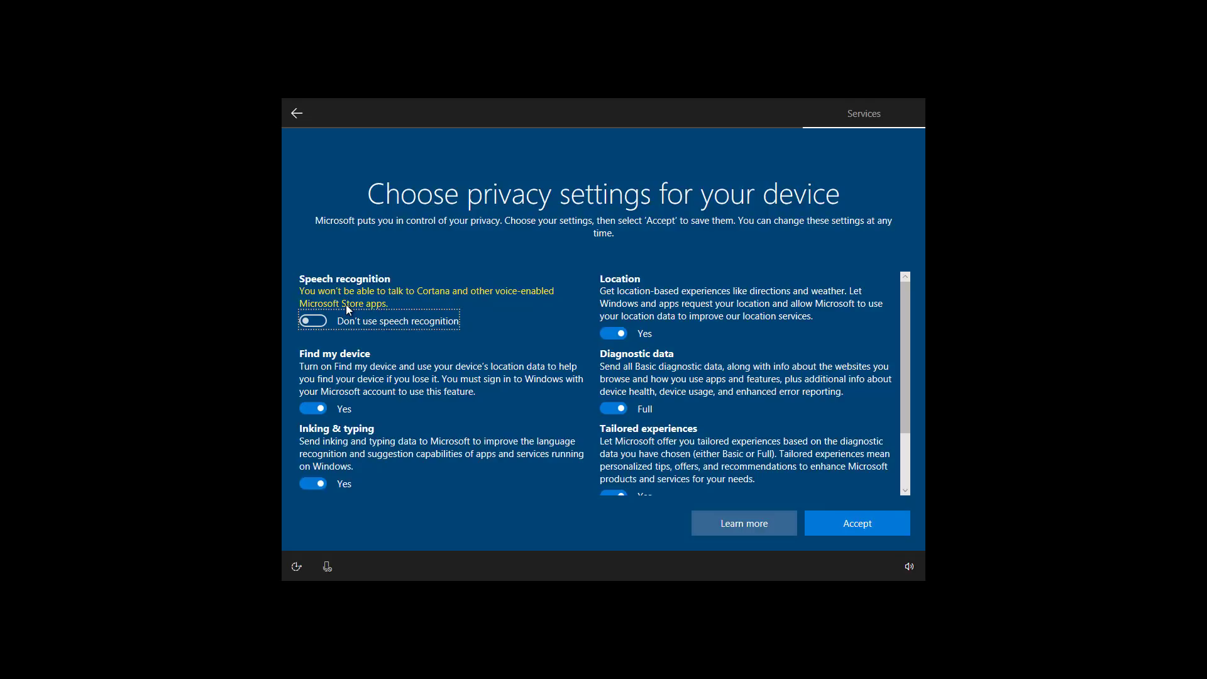
click(318, 323)
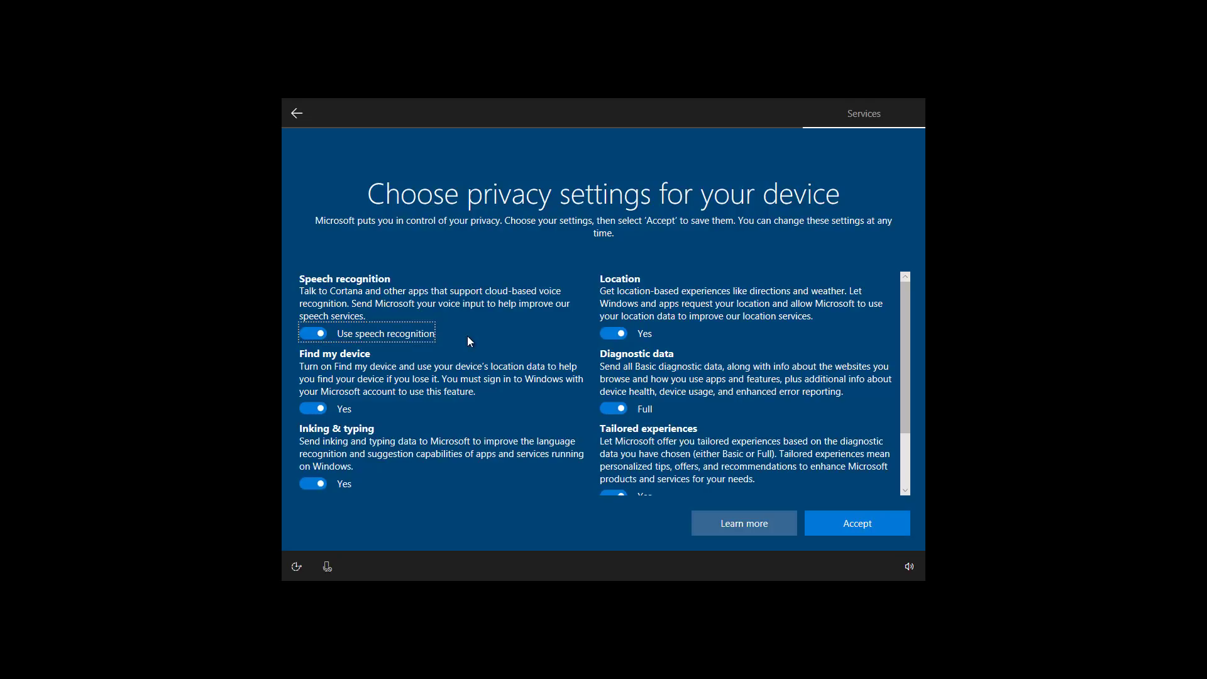
click(873, 530)
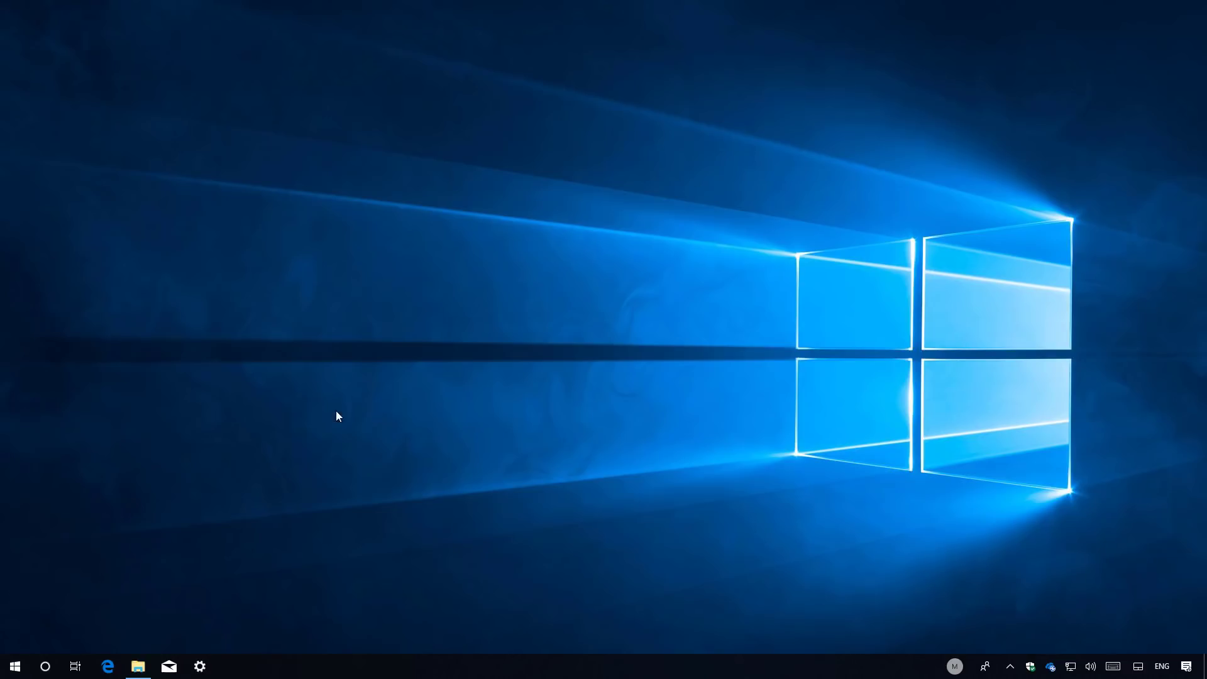
- Check Windows Update in Settings, where a Defender definition update is installing, then minimize Settings
click(200, 666)
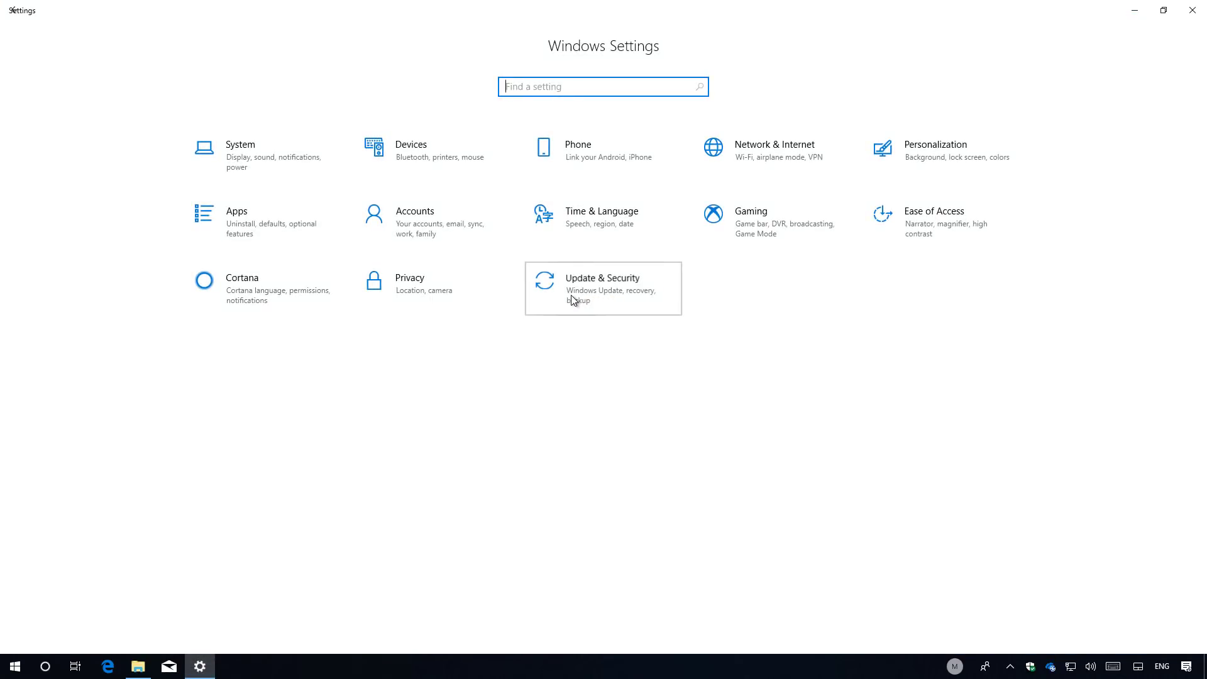
click(572, 298)
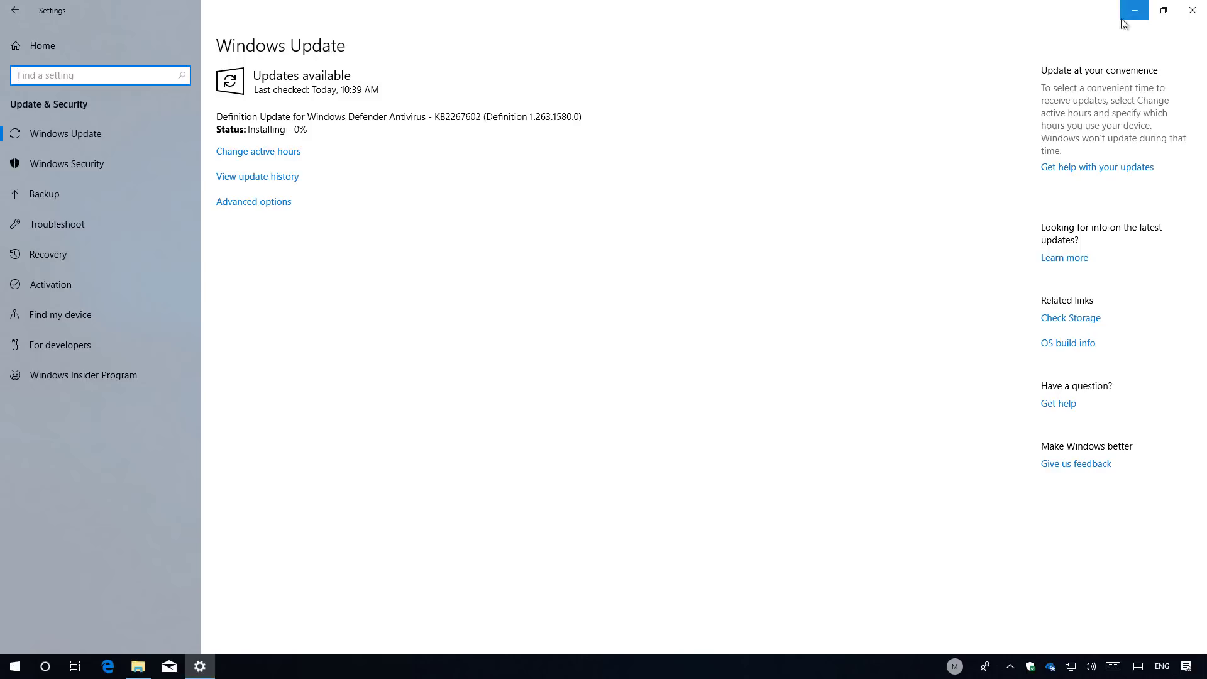
click(1135, 10)
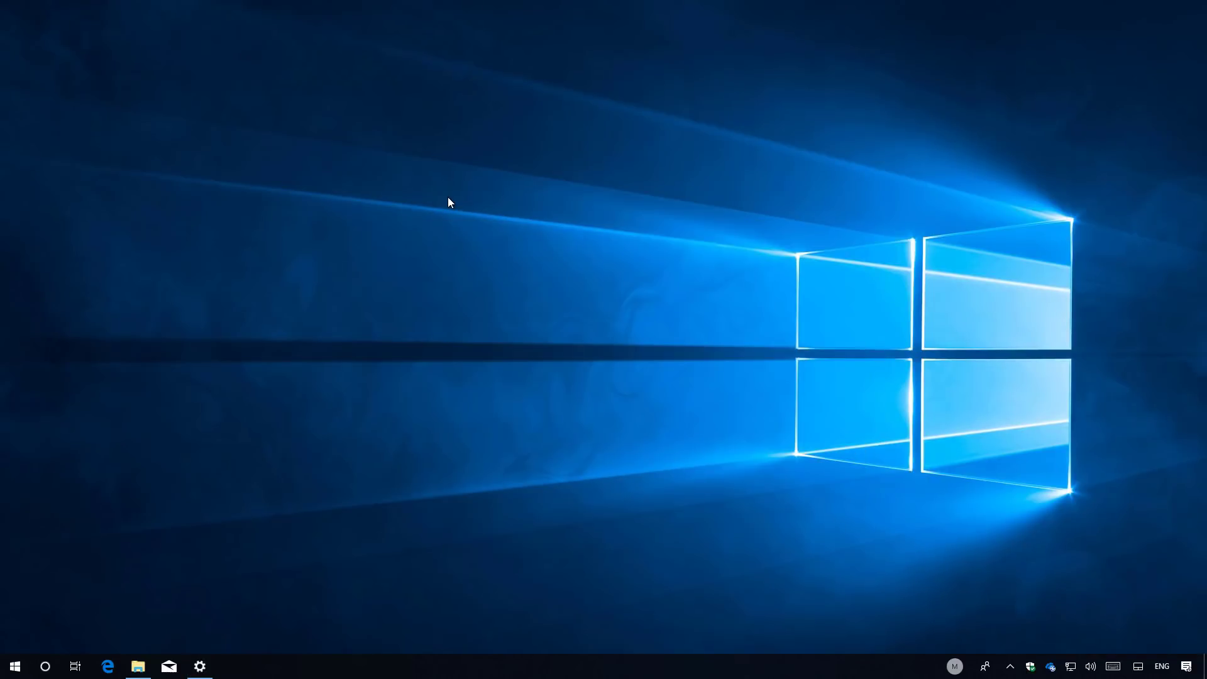